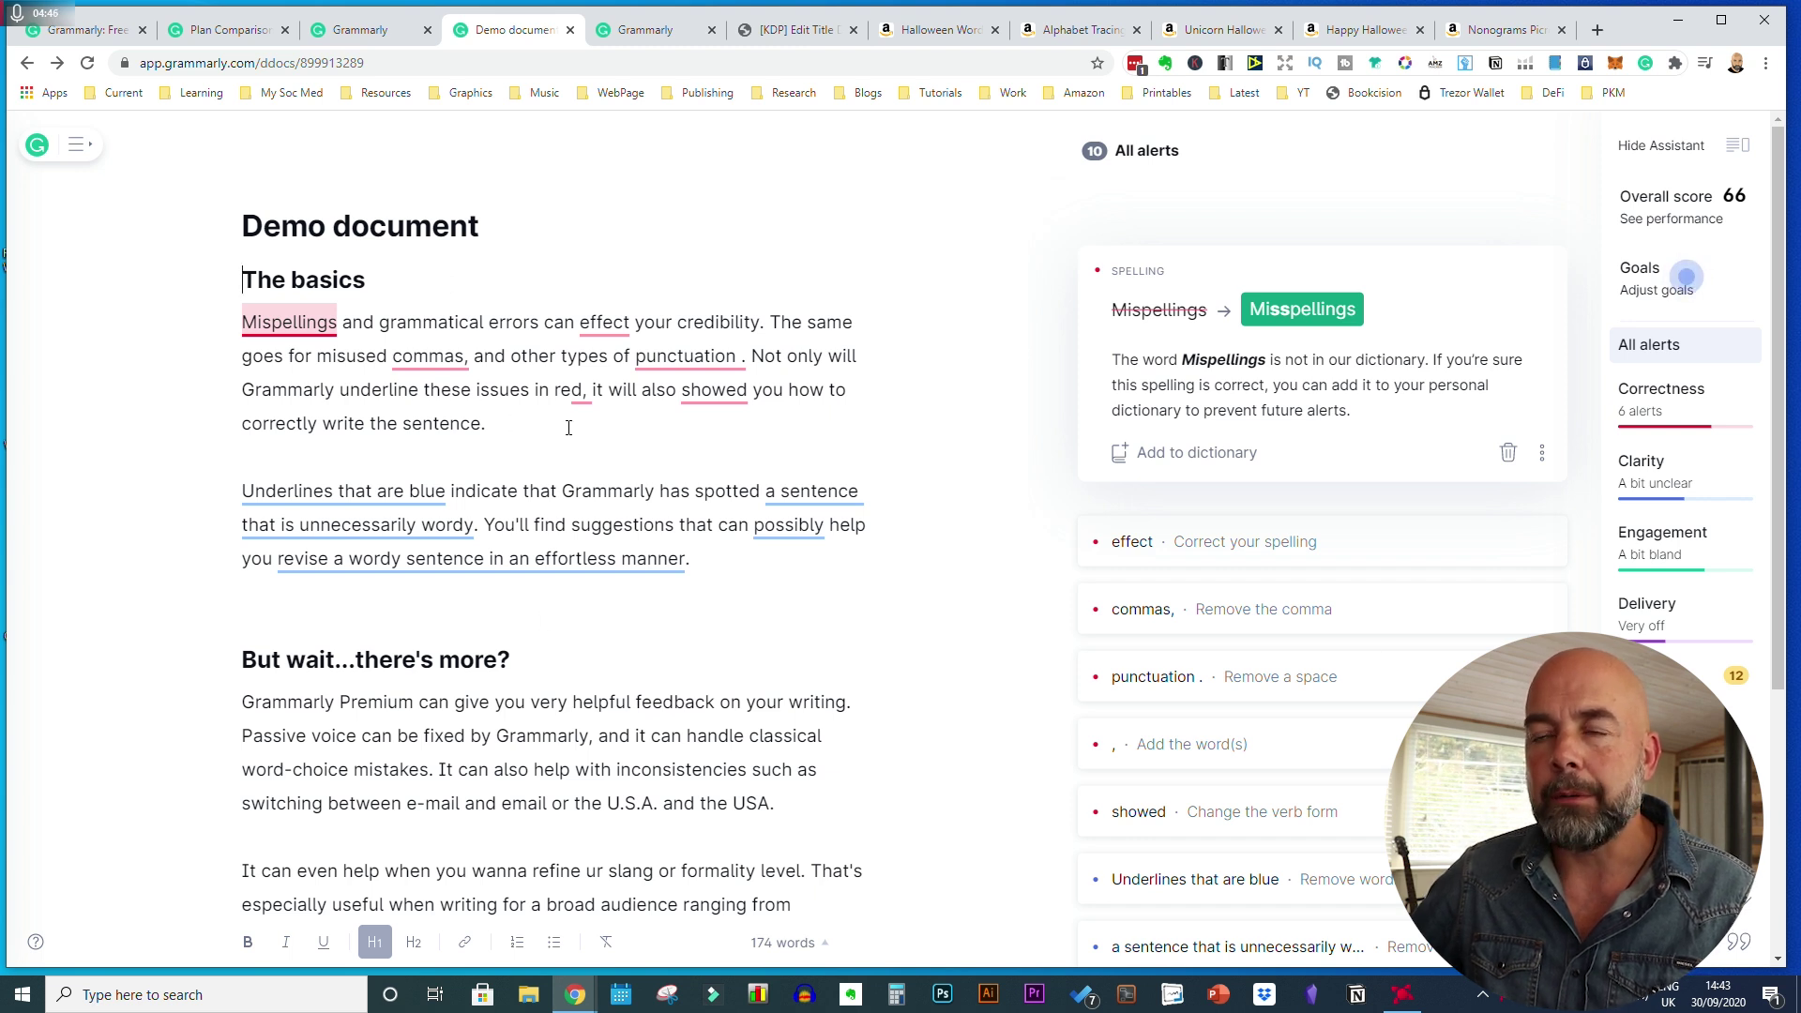
# - Reload the blank Grammarly document after its unexpected-issue error
pyautogui.click(647, 31)
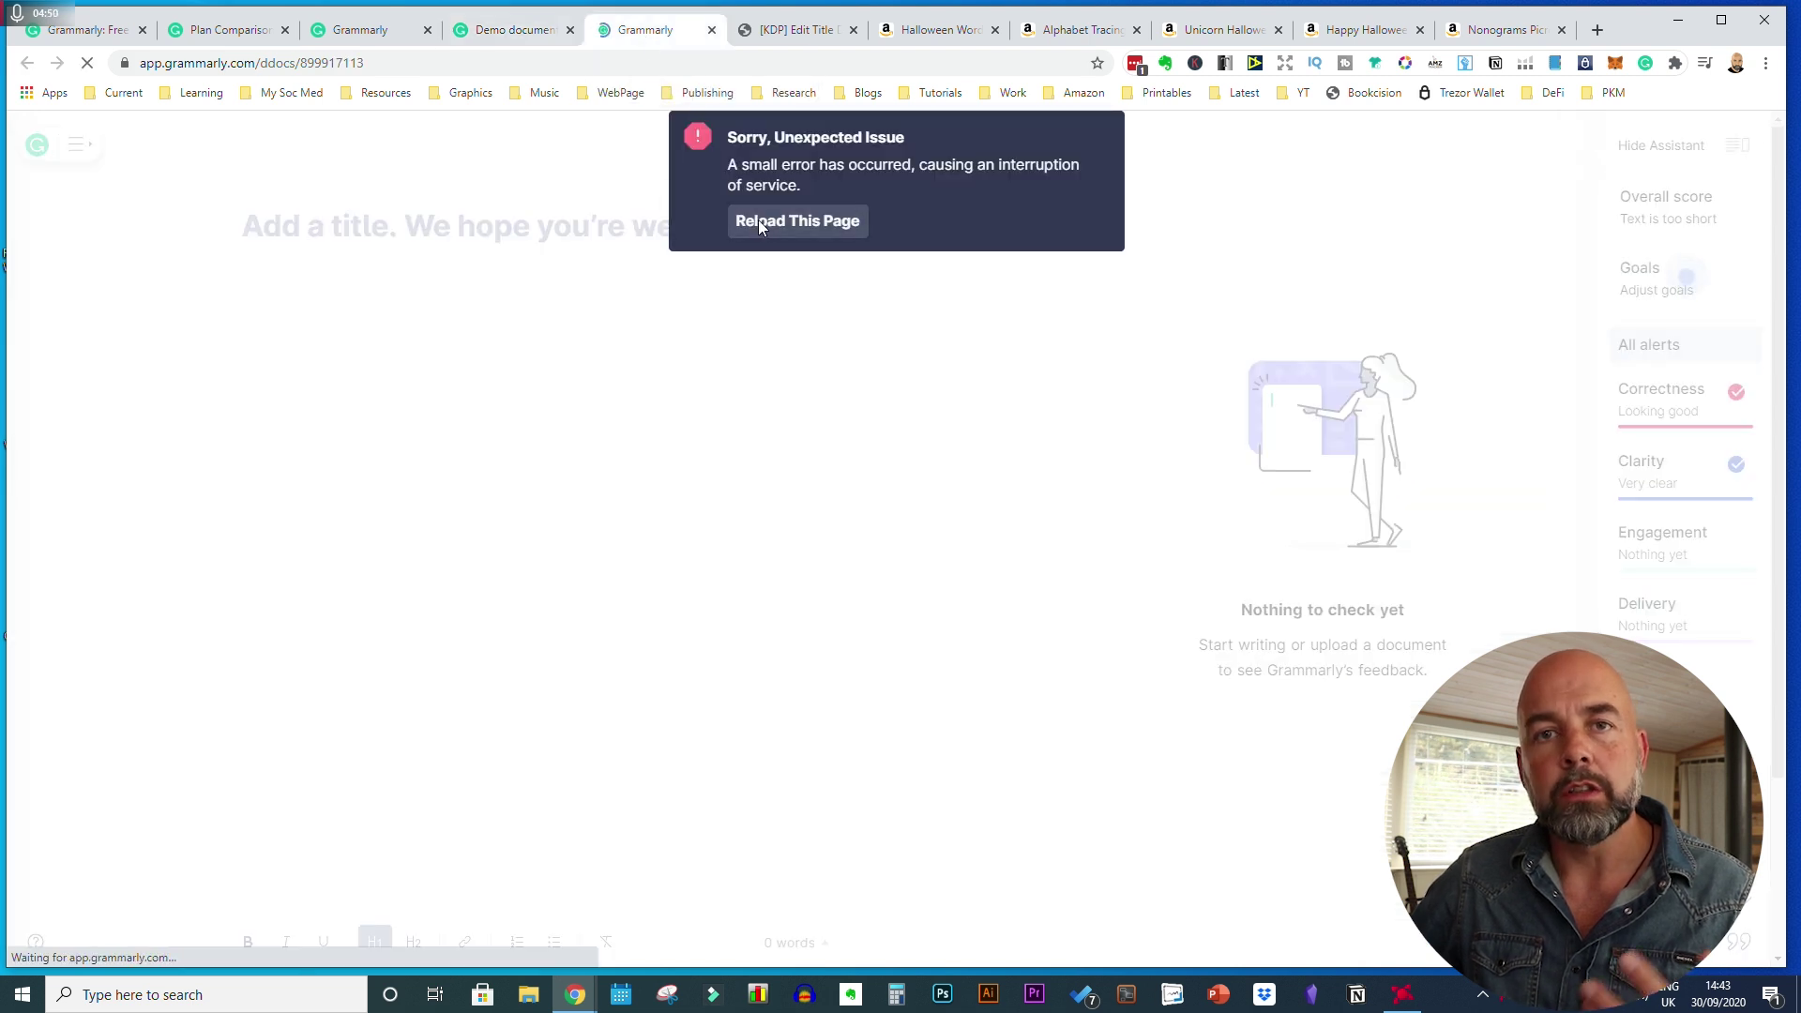
pyautogui.click(758, 222)
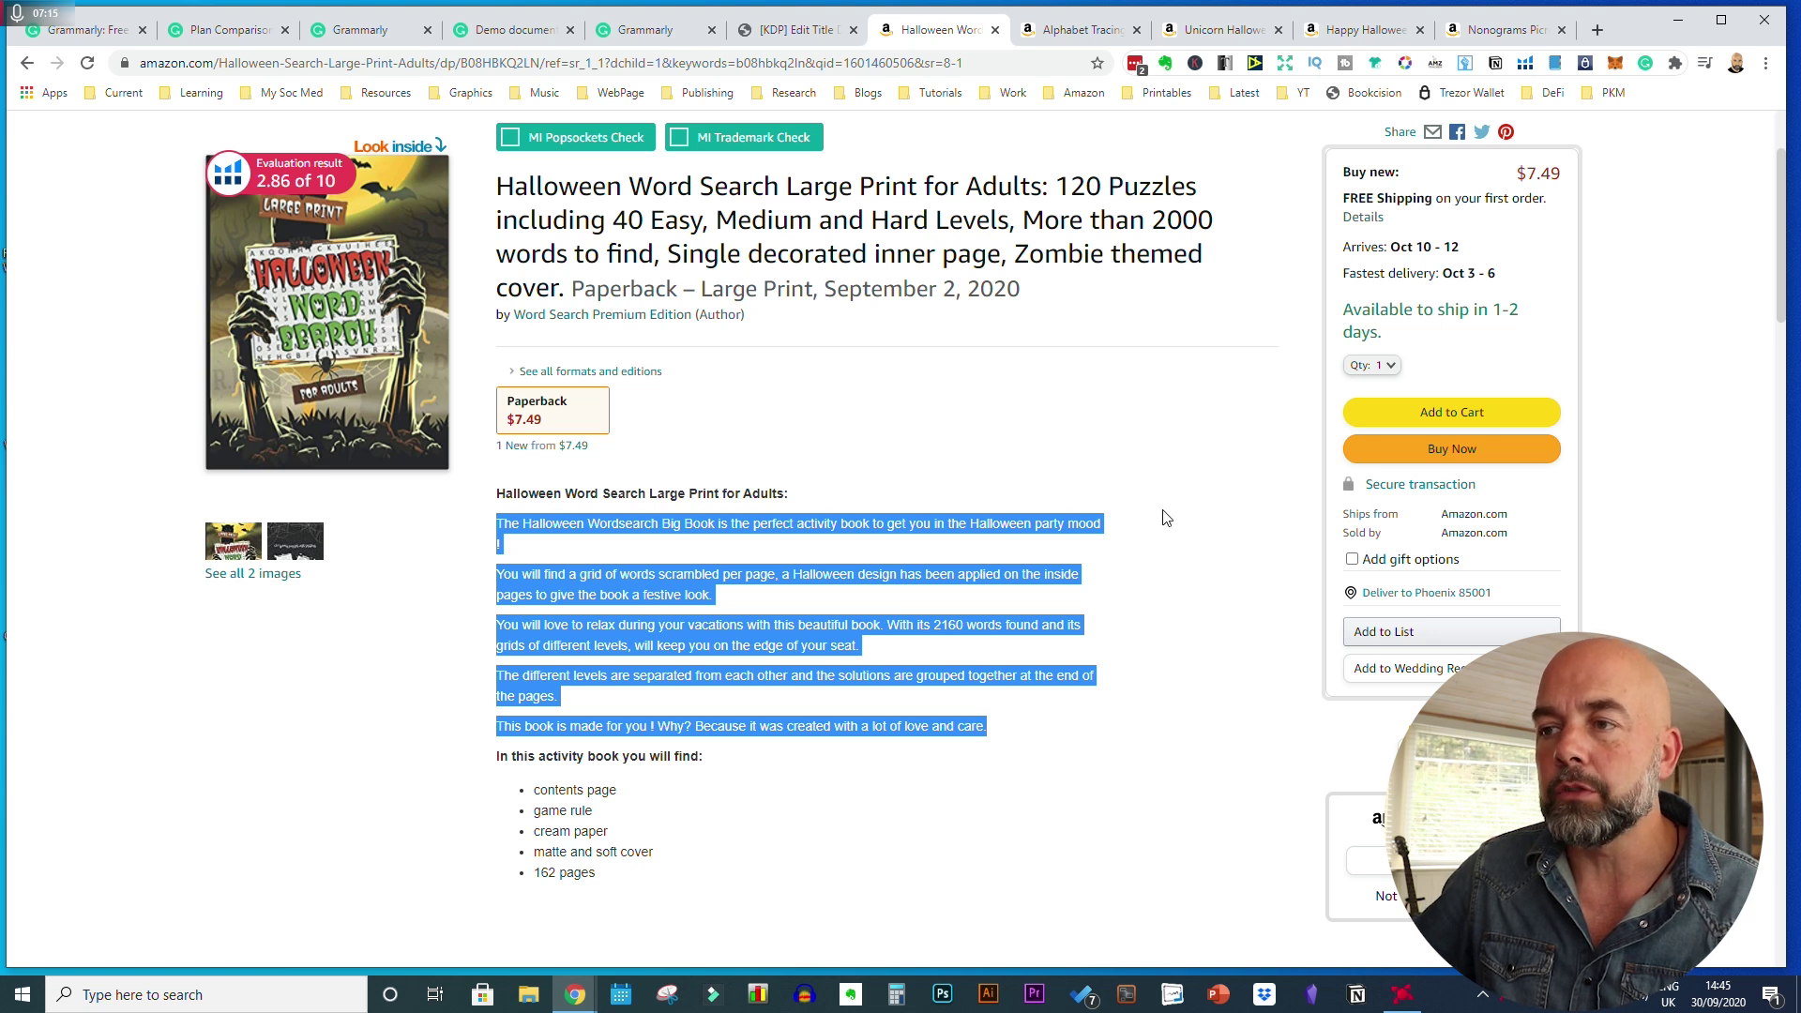
# - Reselect the Halloween Word Search description from the end of 'care.' up to its first paragraph, then return to Grammarly
pyautogui.click(899, 735)
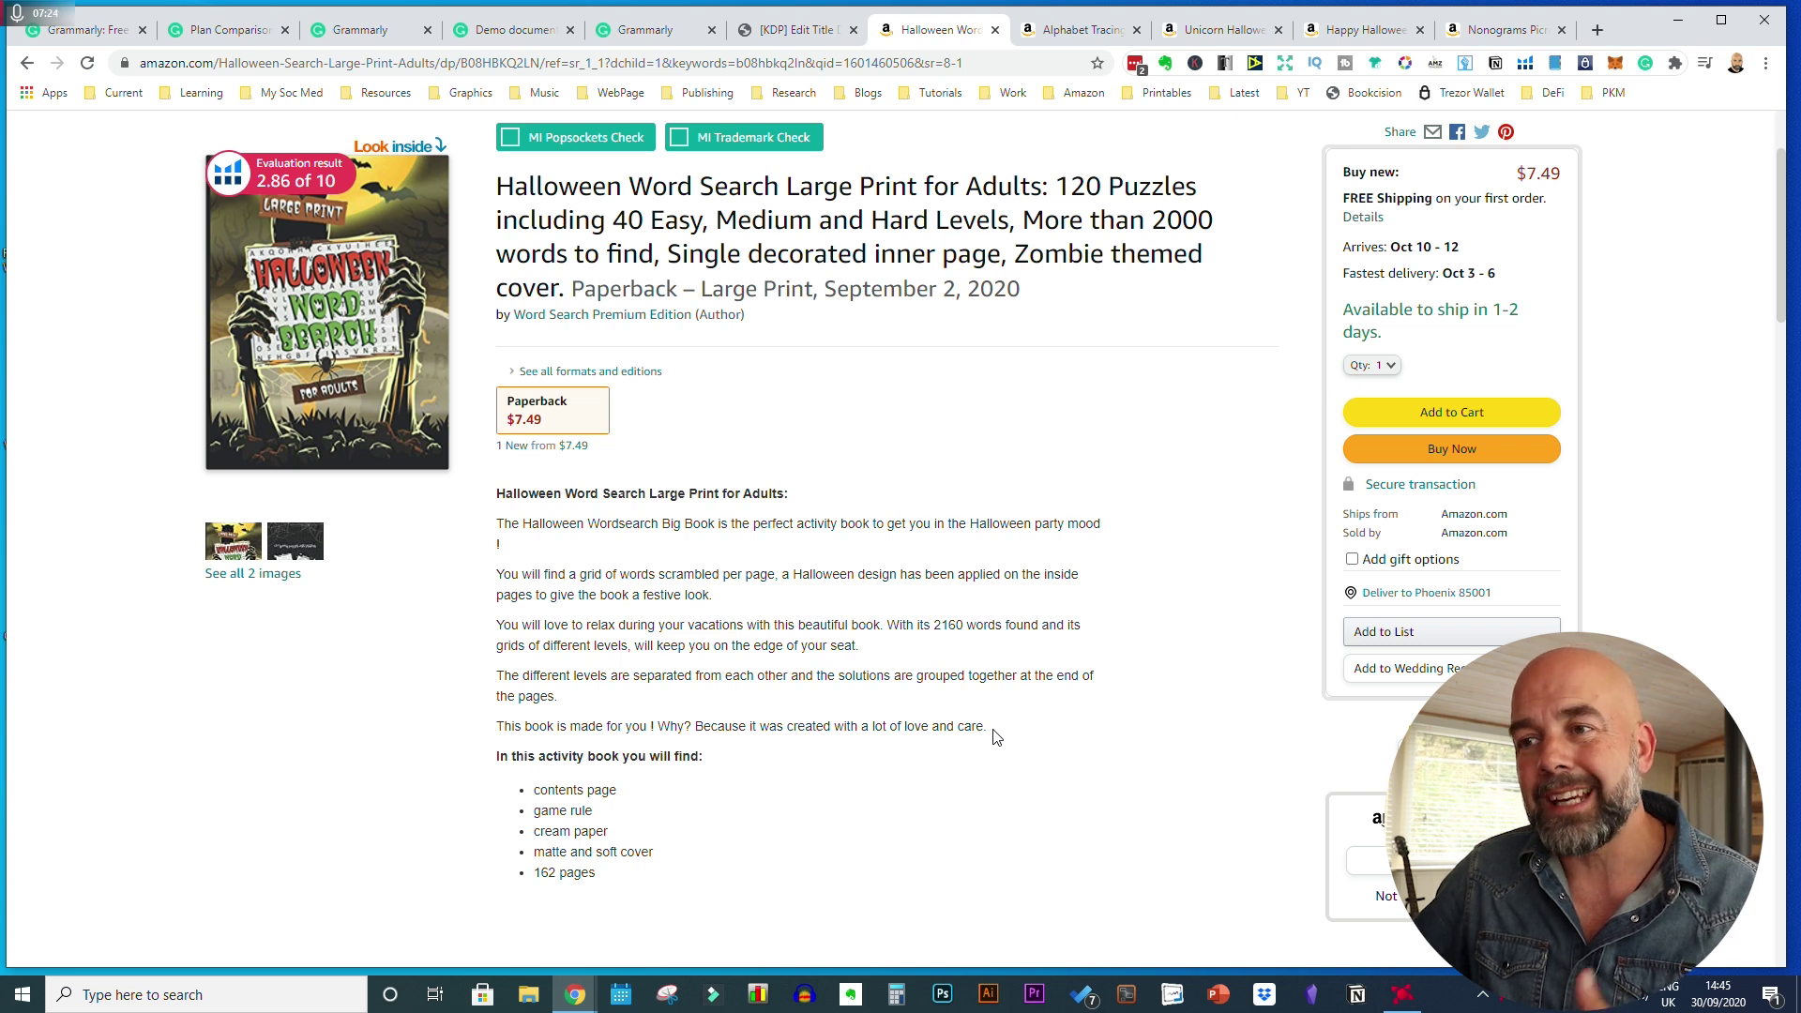
pyautogui.moveTo(987, 730); pyautogui.dragTo(497, 523)
pyautogui.hotkey('ctrl', 'c')
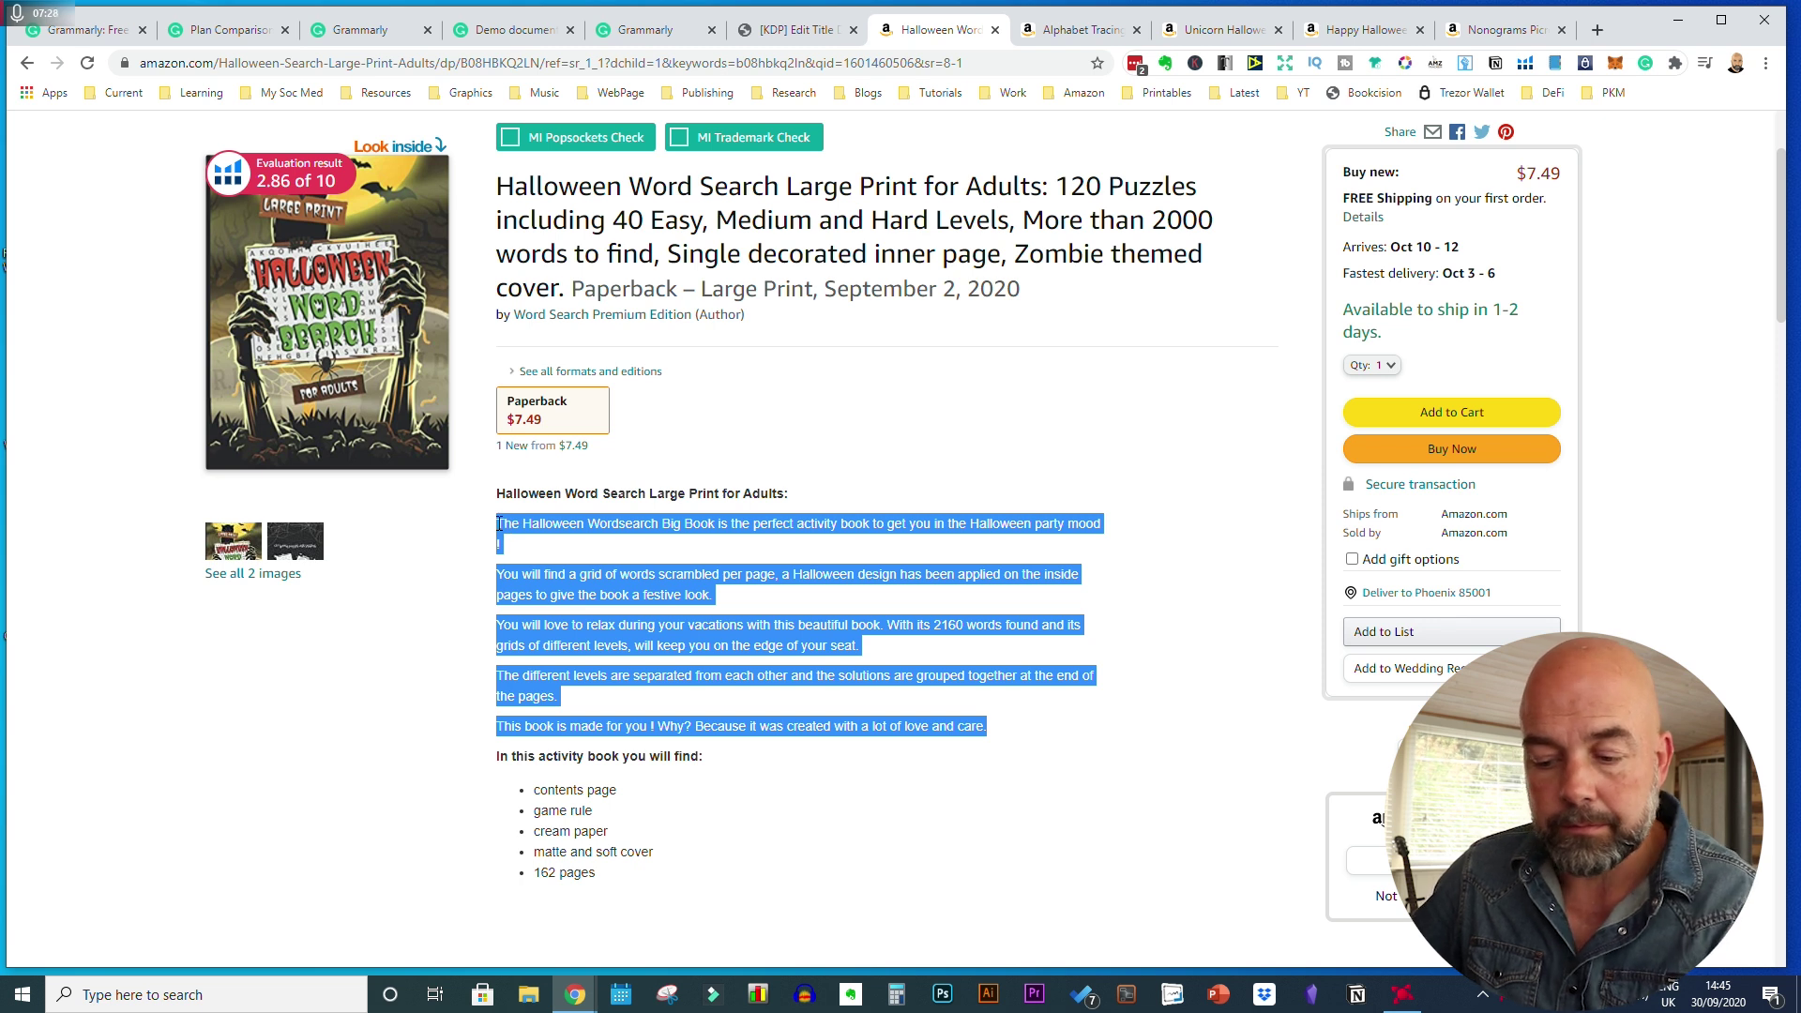
pyautogui.click(645, 29)
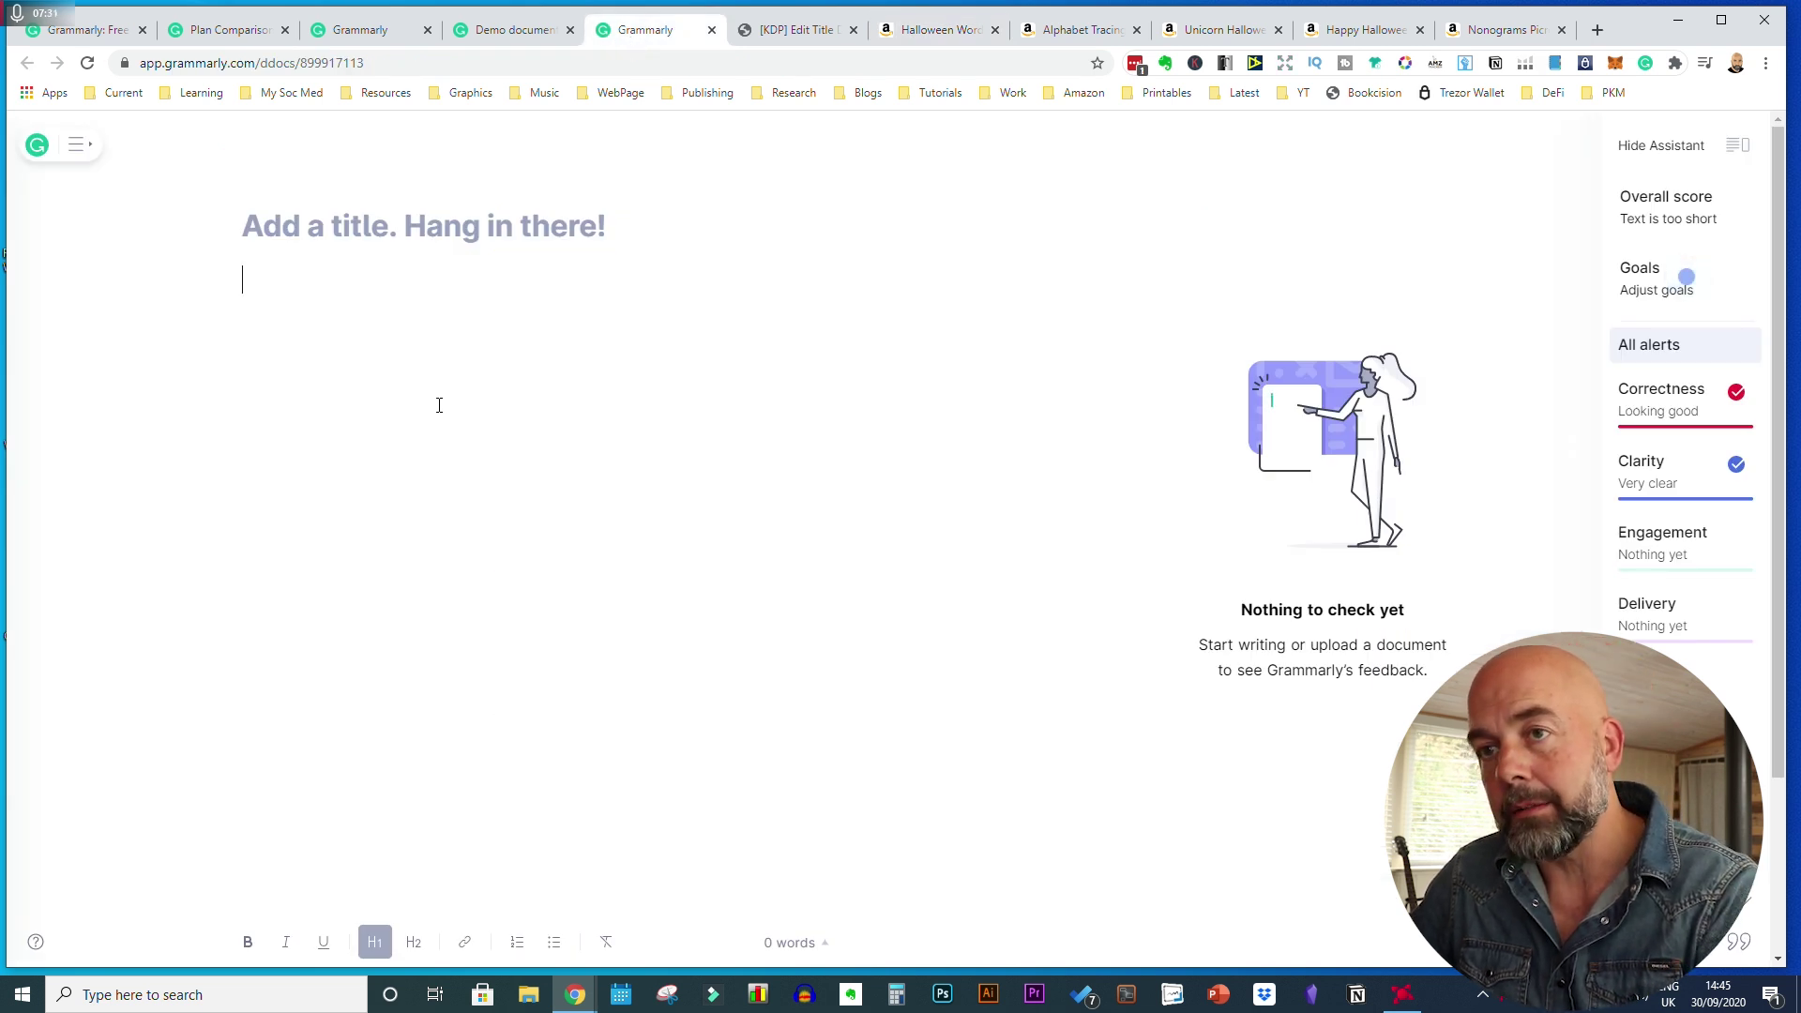
# - Paste the Halloween description, then correct 'mood !' to 'mood!' and 'vacations' to 'vacation'
pyautogui.hotkey('ctrl', 'v')
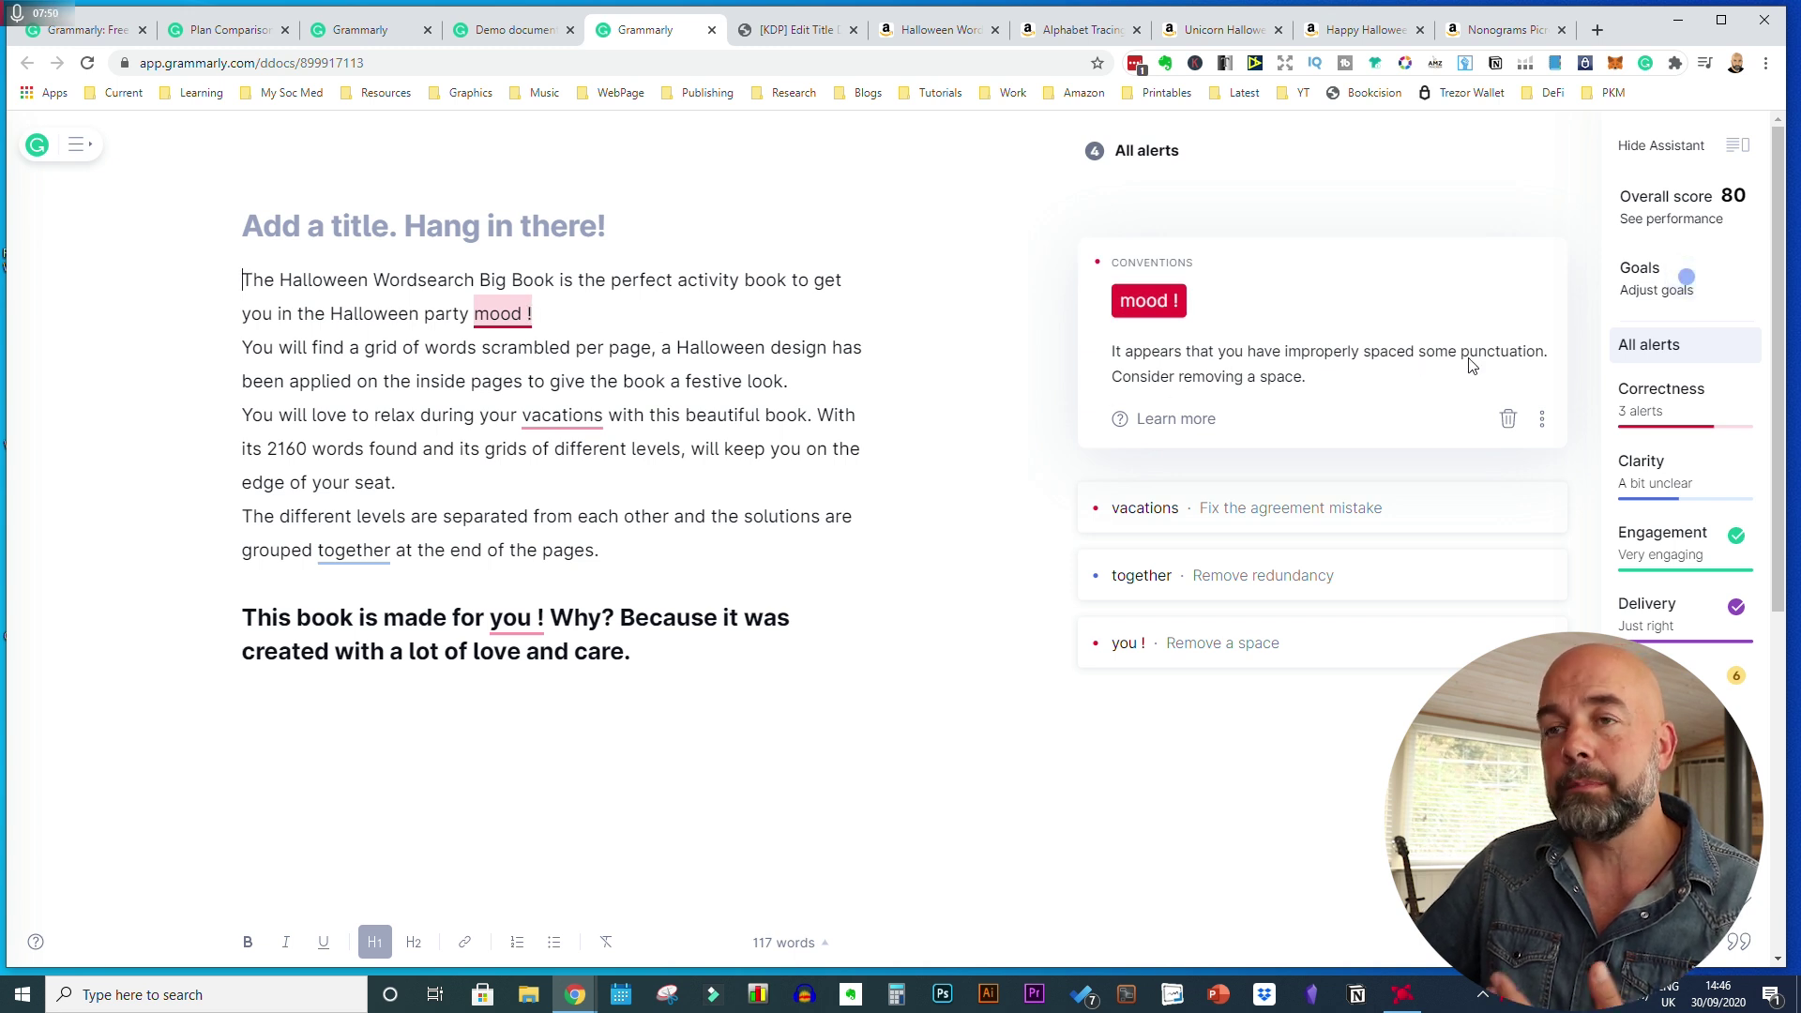
pyautogui.click(1163, 309)
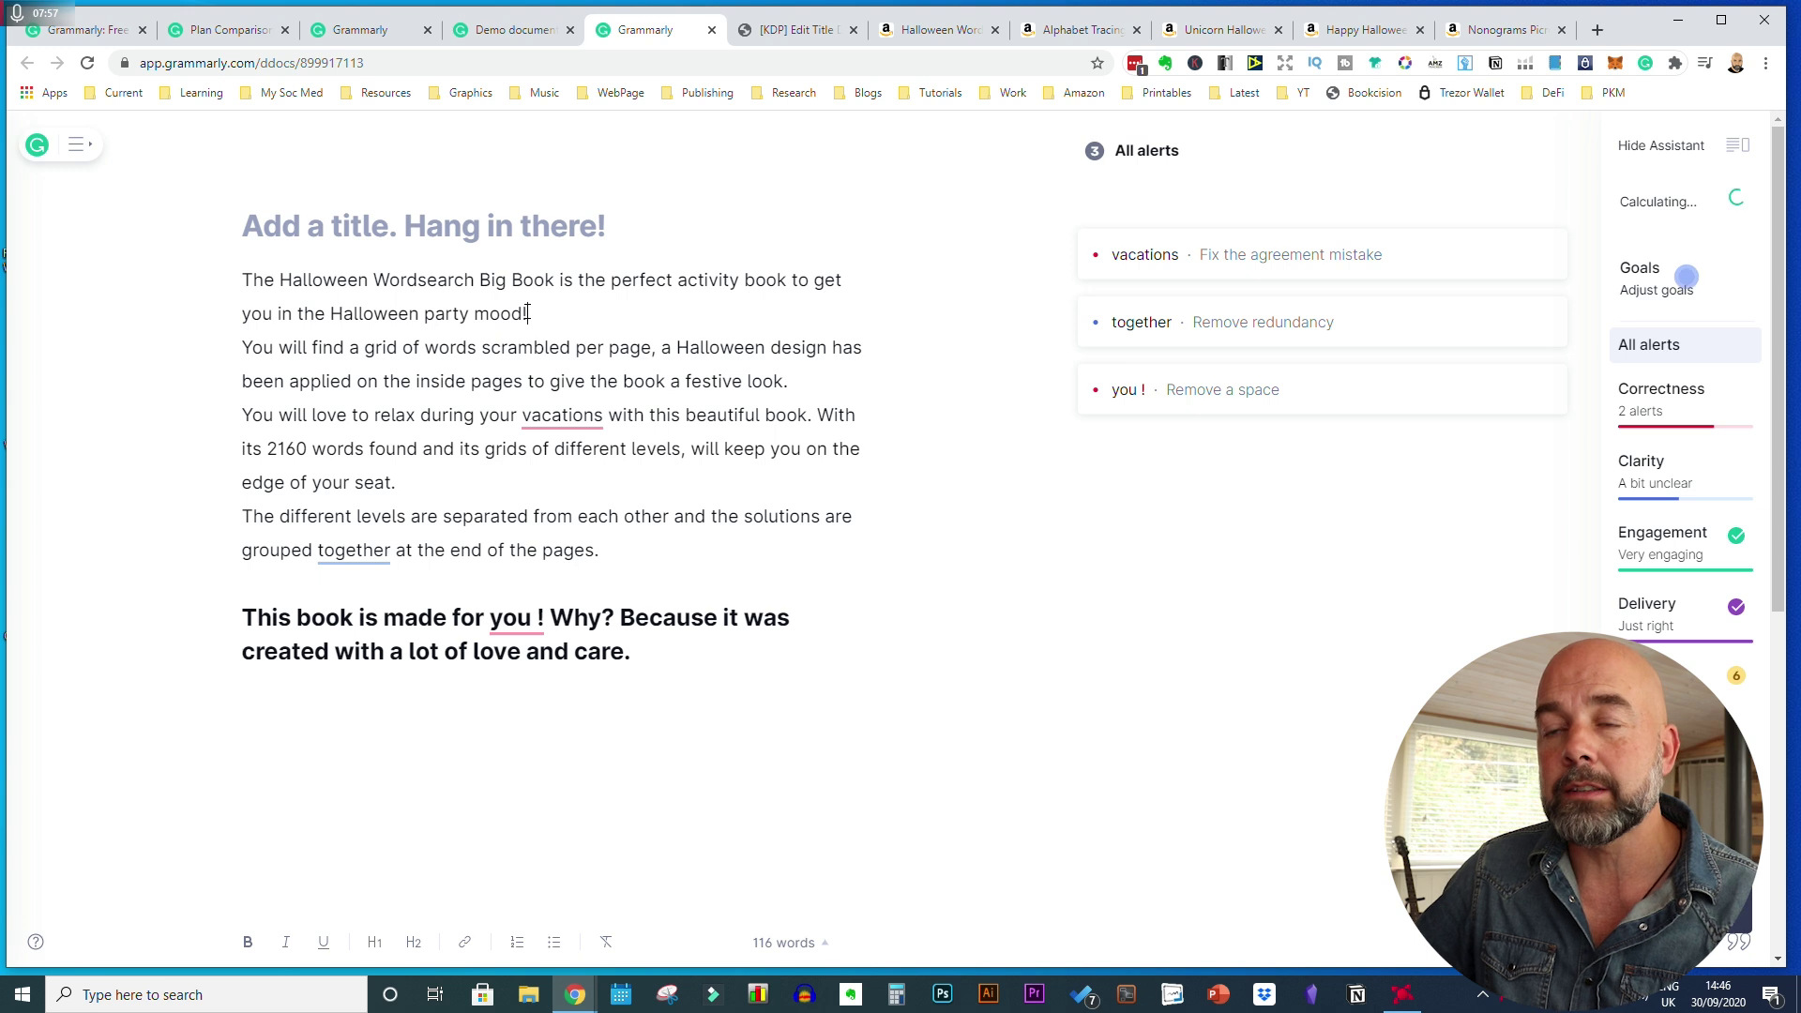
pyautogui.click(588, 413)
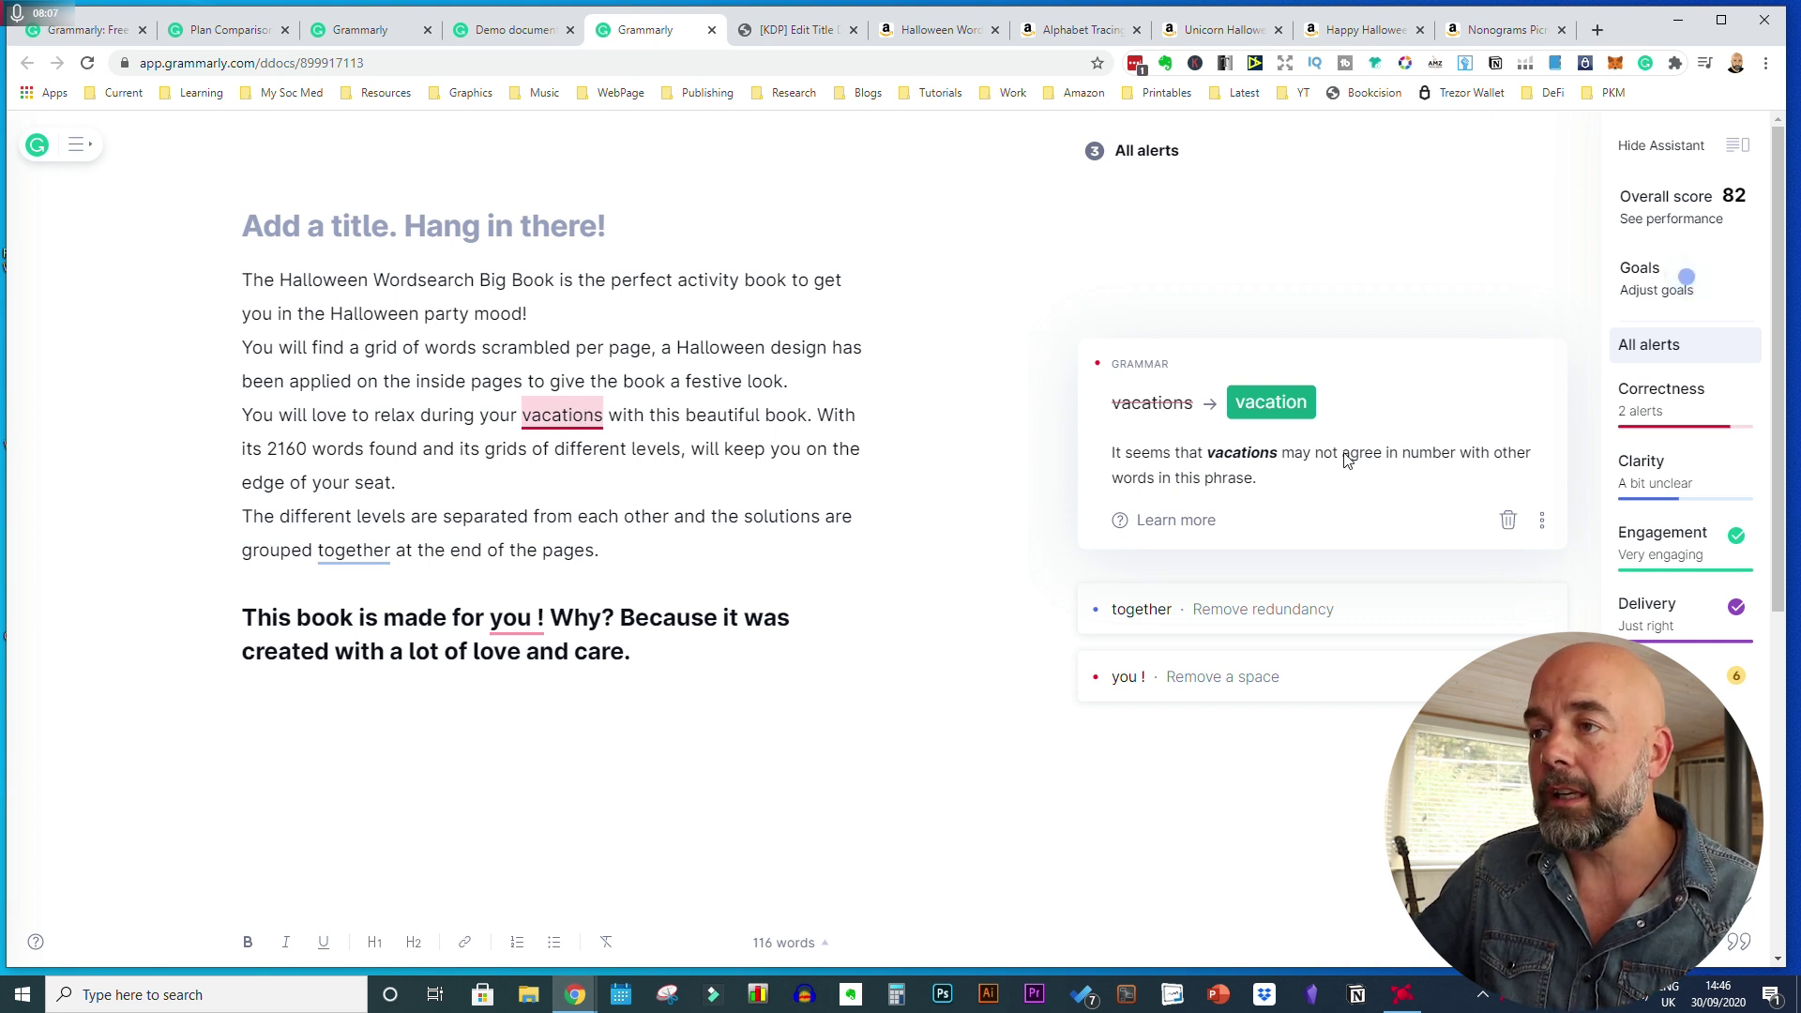
pyautogui.click(1302, 419)
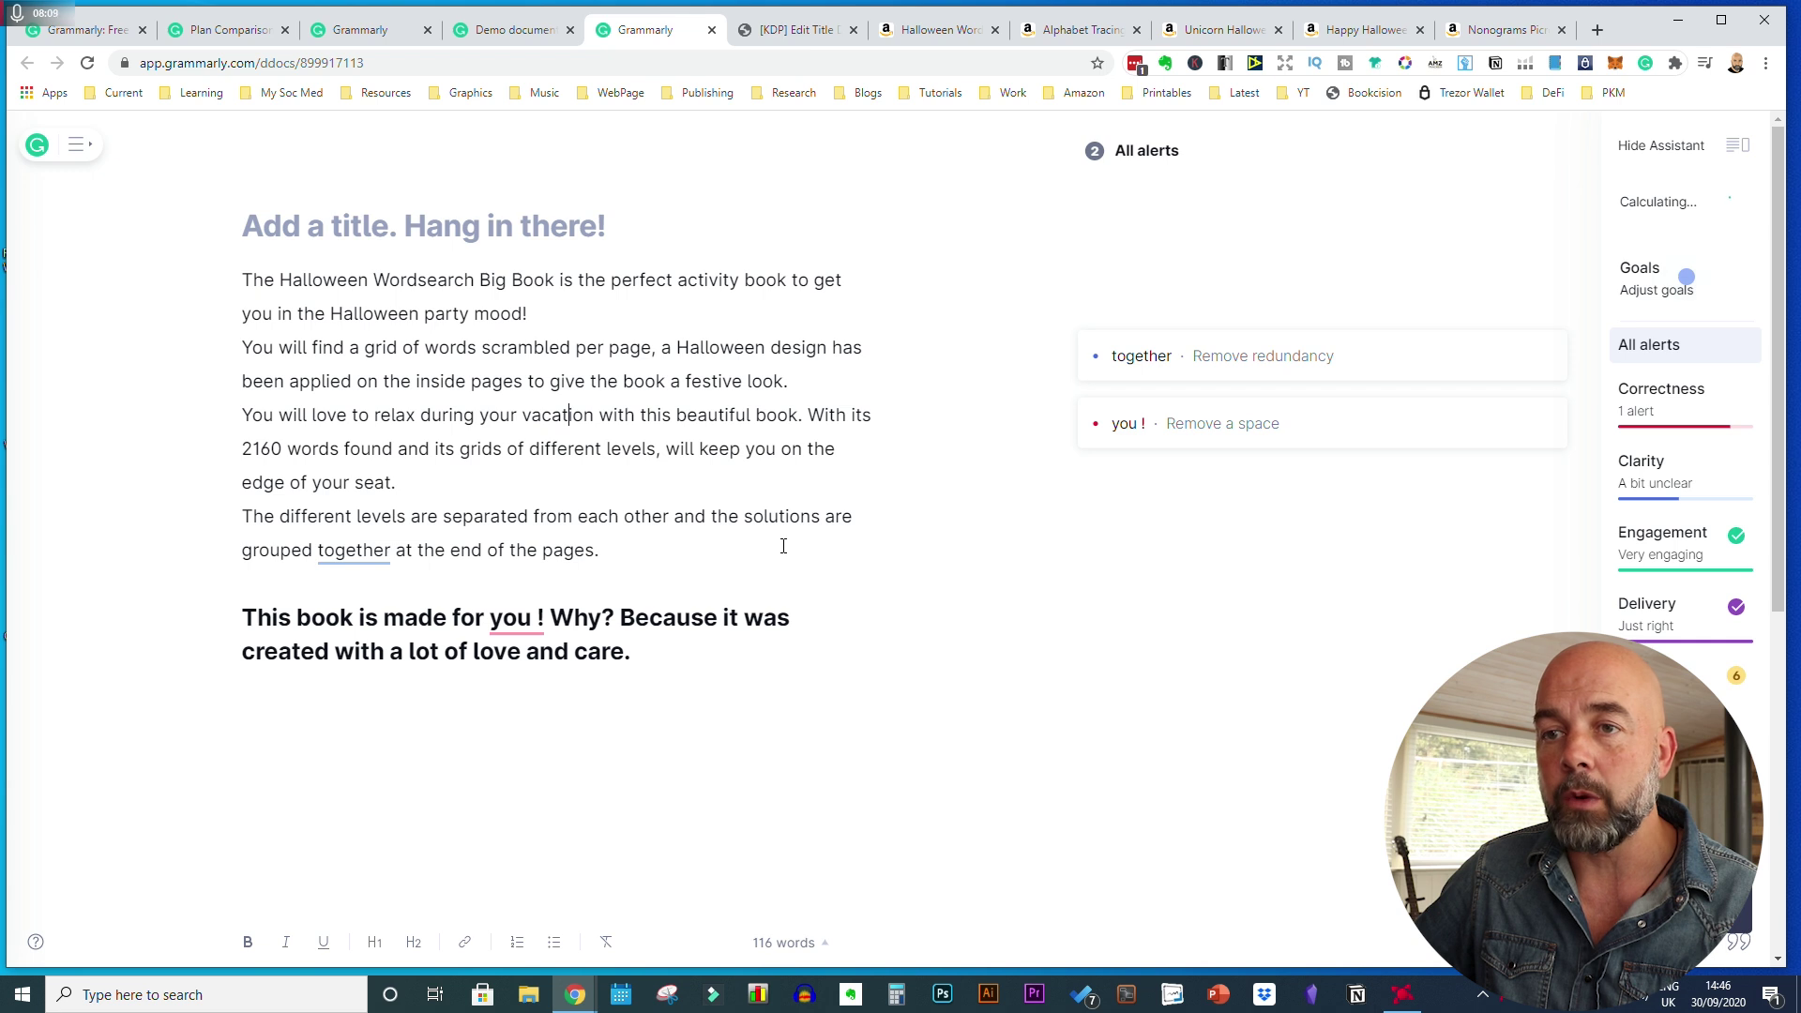
# - Remove the redundant 'together' and the space before the exclamation in 'you!'
pyautogui.click(344, 560)
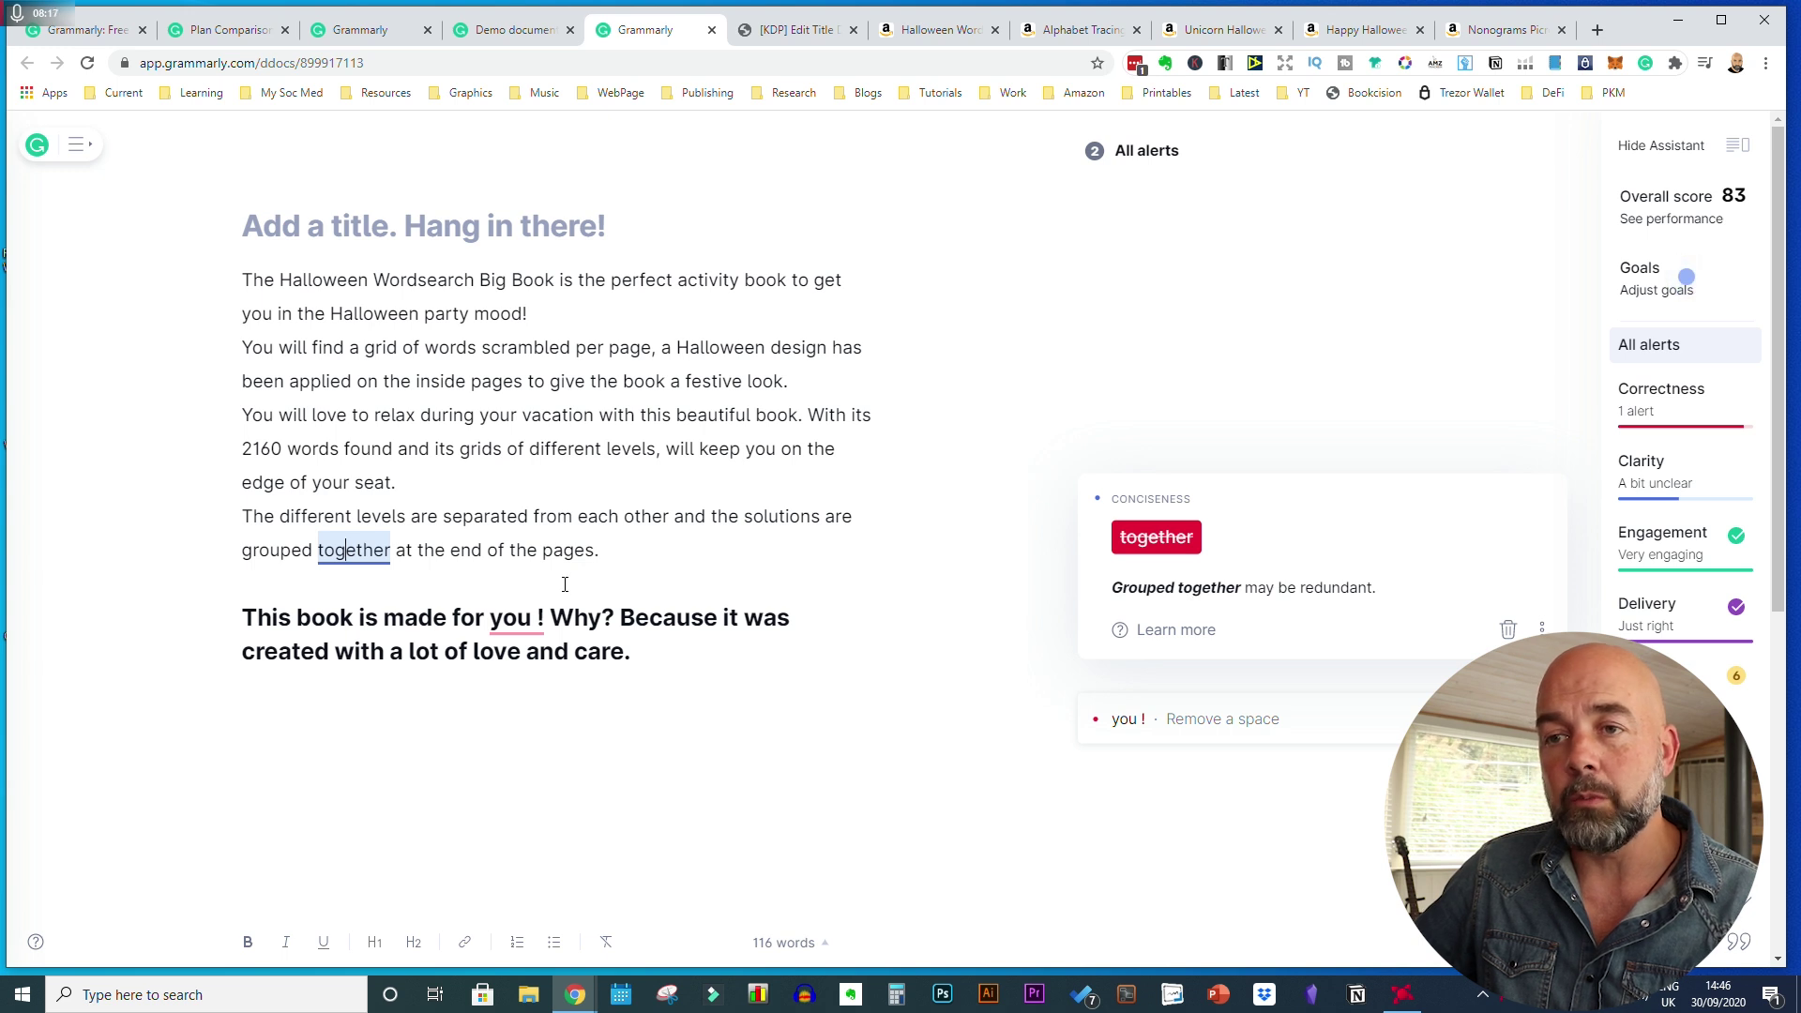
pyautogui.click(1197, 536)
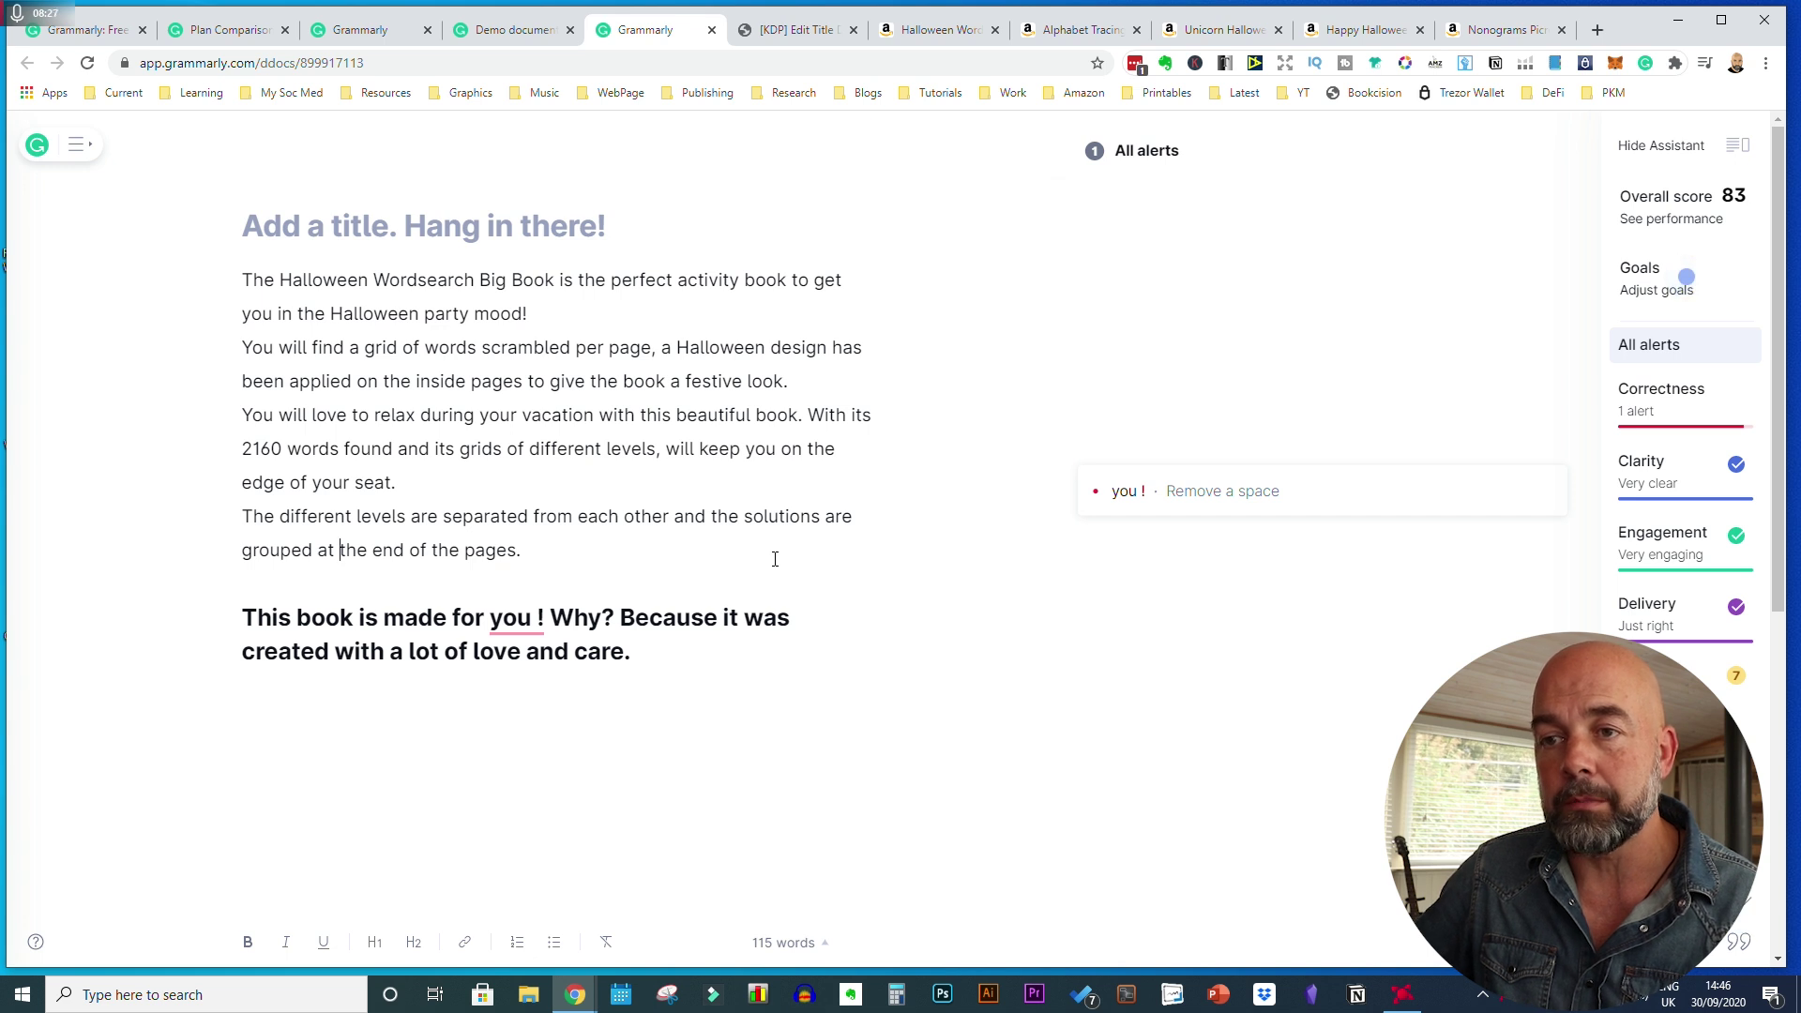
pyautogui.click(520, 620)
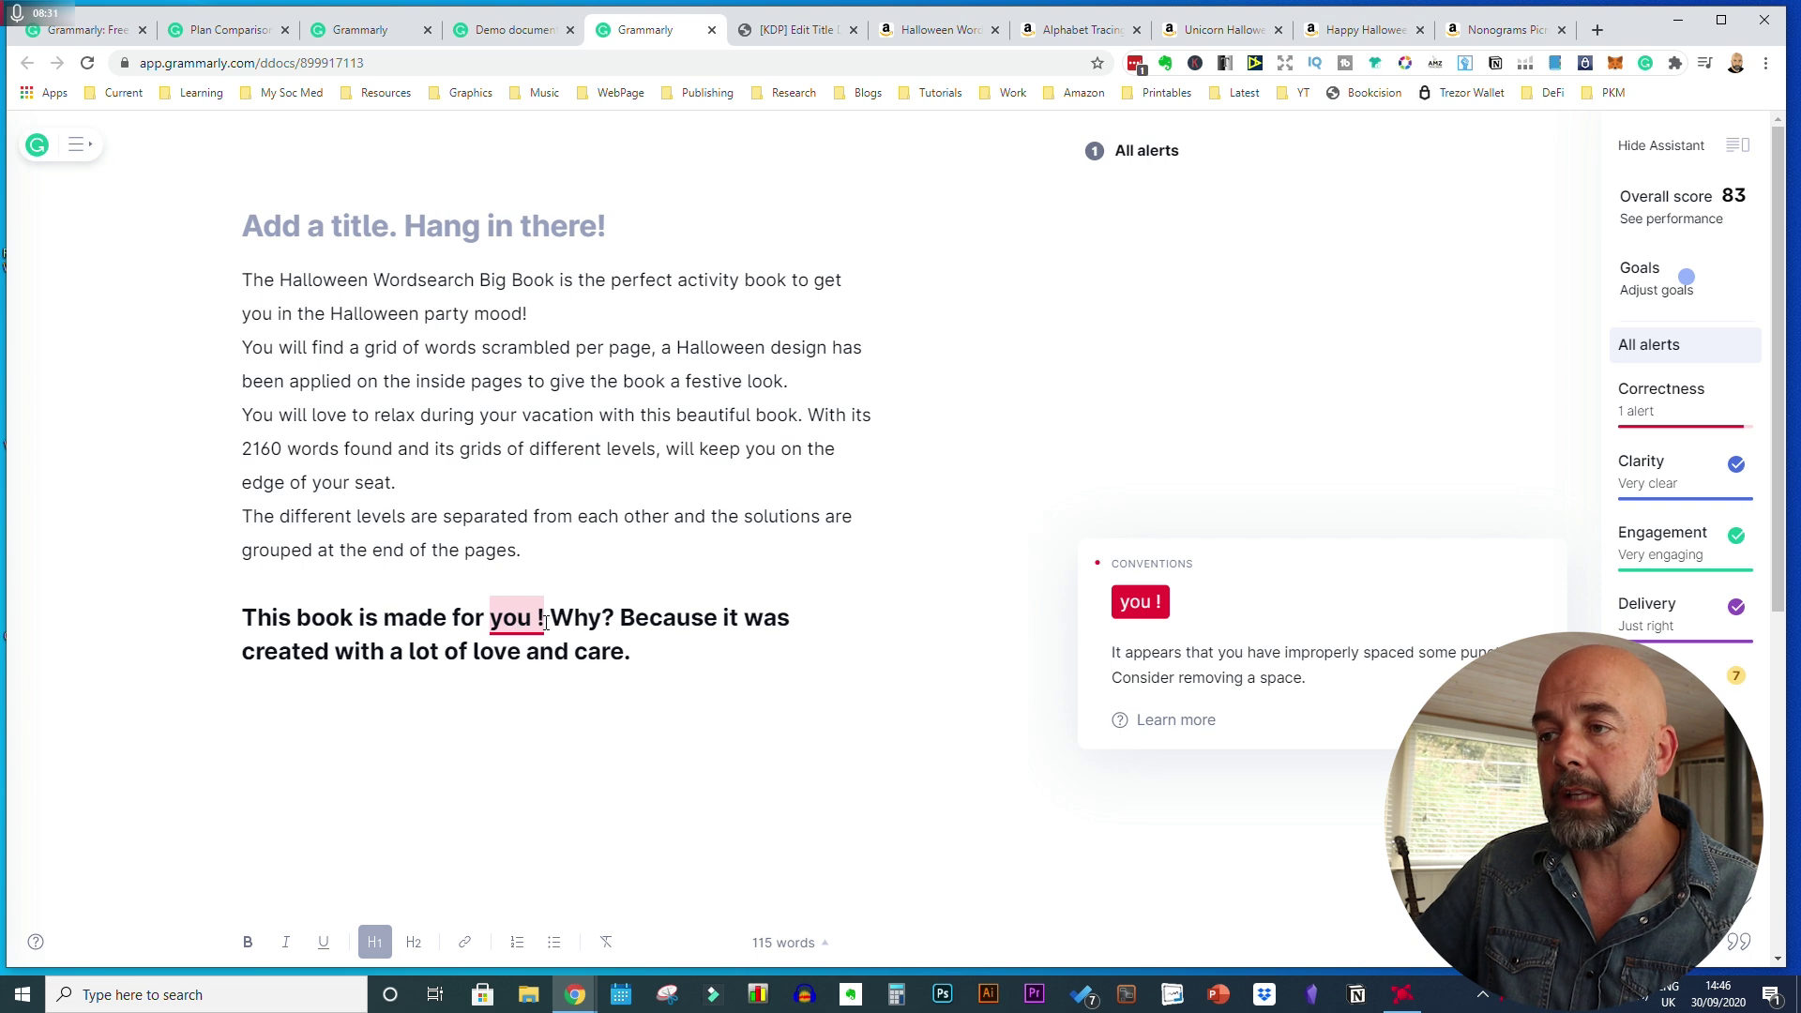
pyautogui.click(1139, 603)
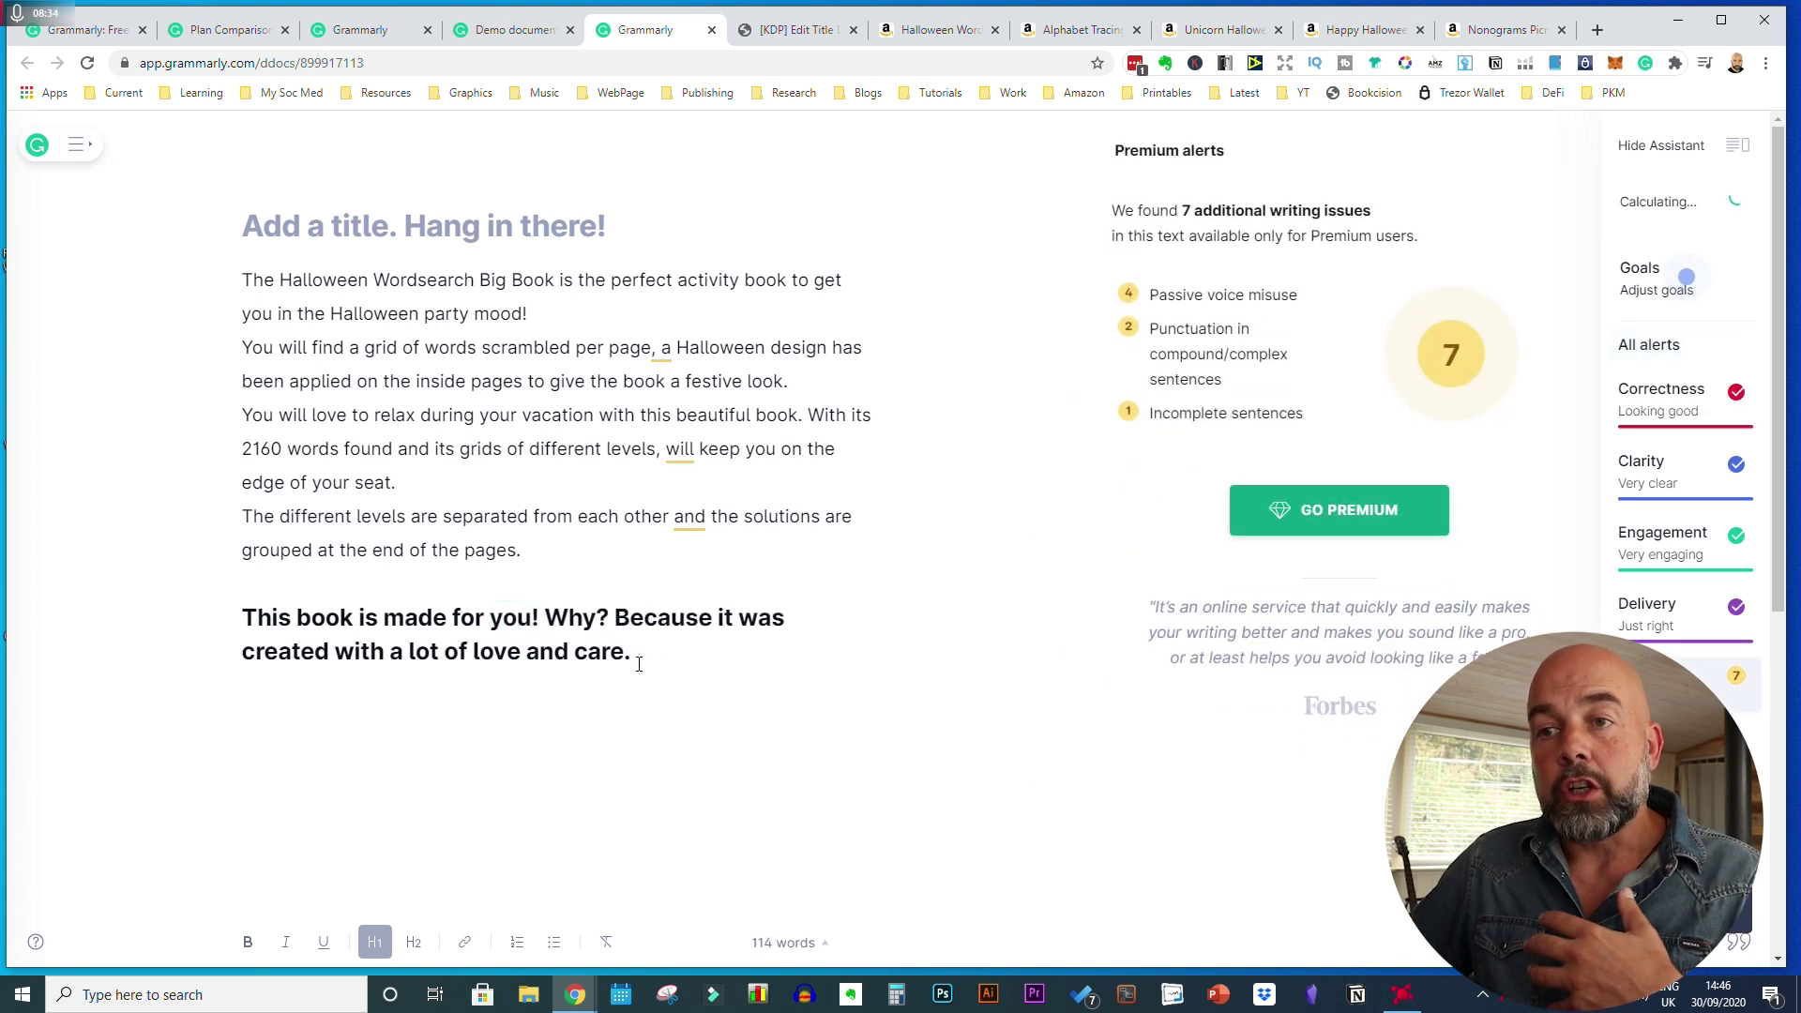
# - Select the entire corrected 114-word Halloween description
pyautogui.moveTo(635, 664); pyautogui.dragTo(205, 292)
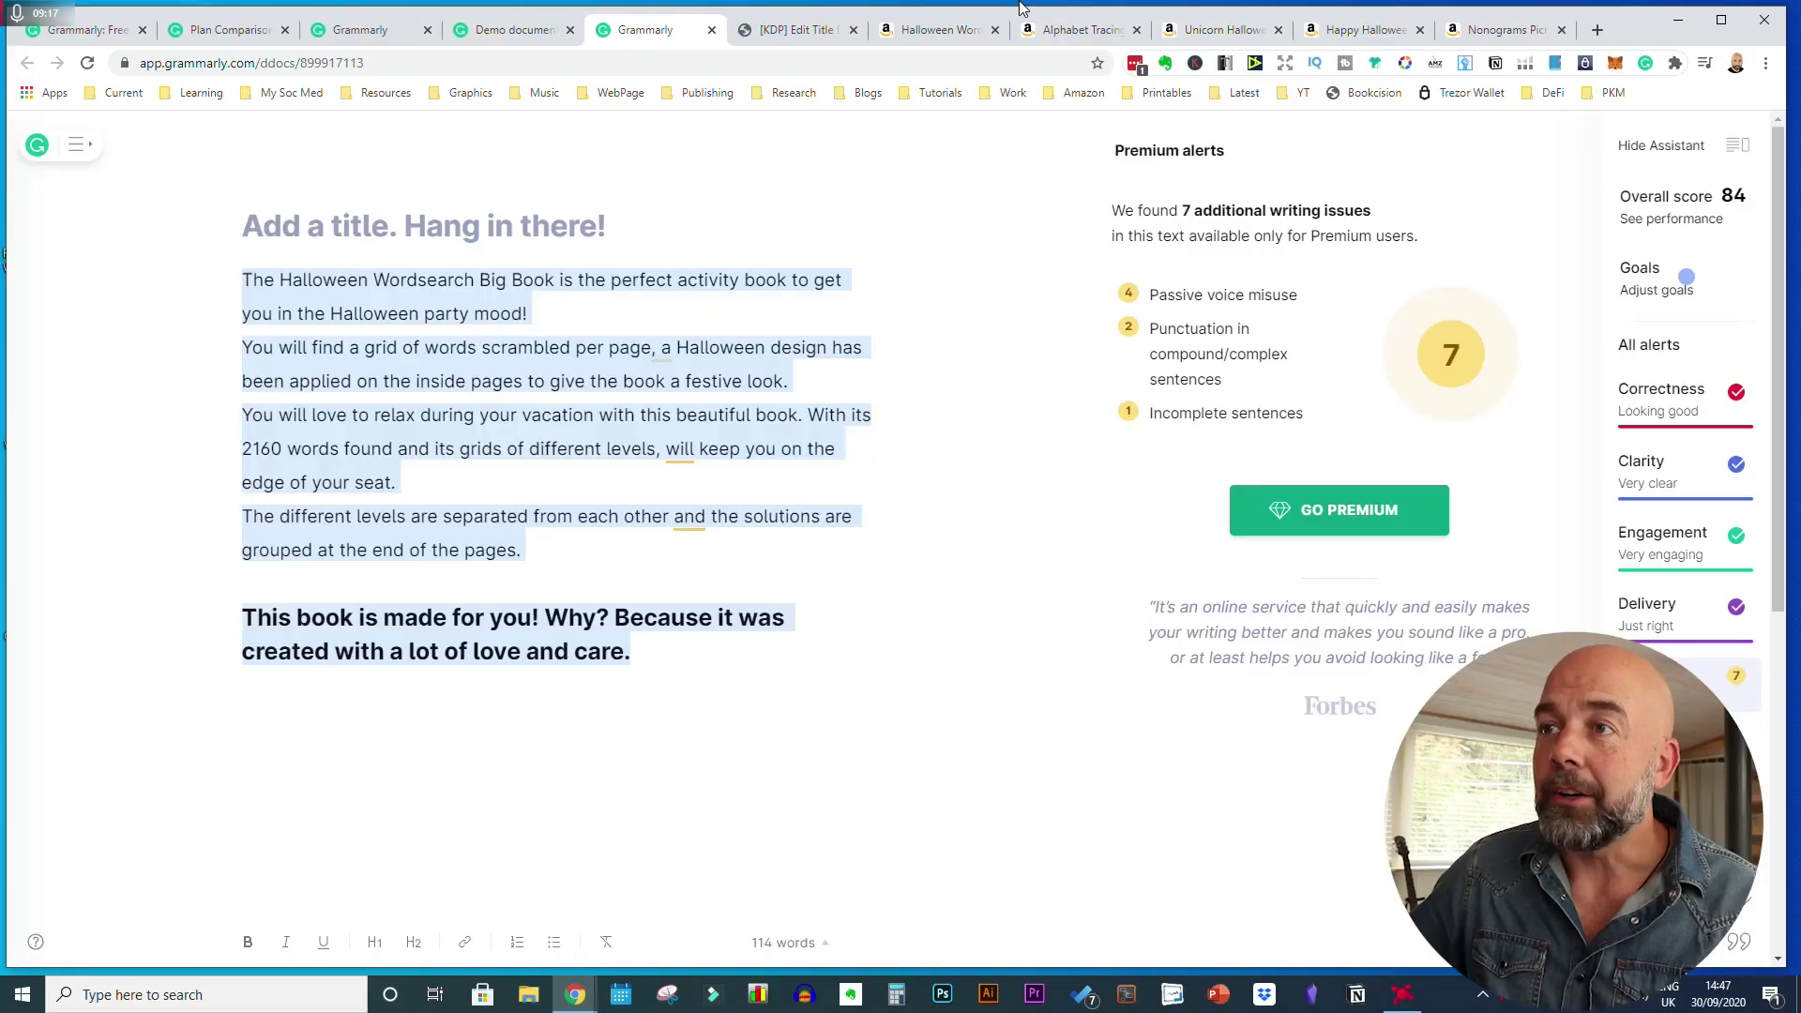
# - Select the whole Alphabet Tracing description on its Amazon listing and return to Grammarly
pyautogui.click(1069, 29)
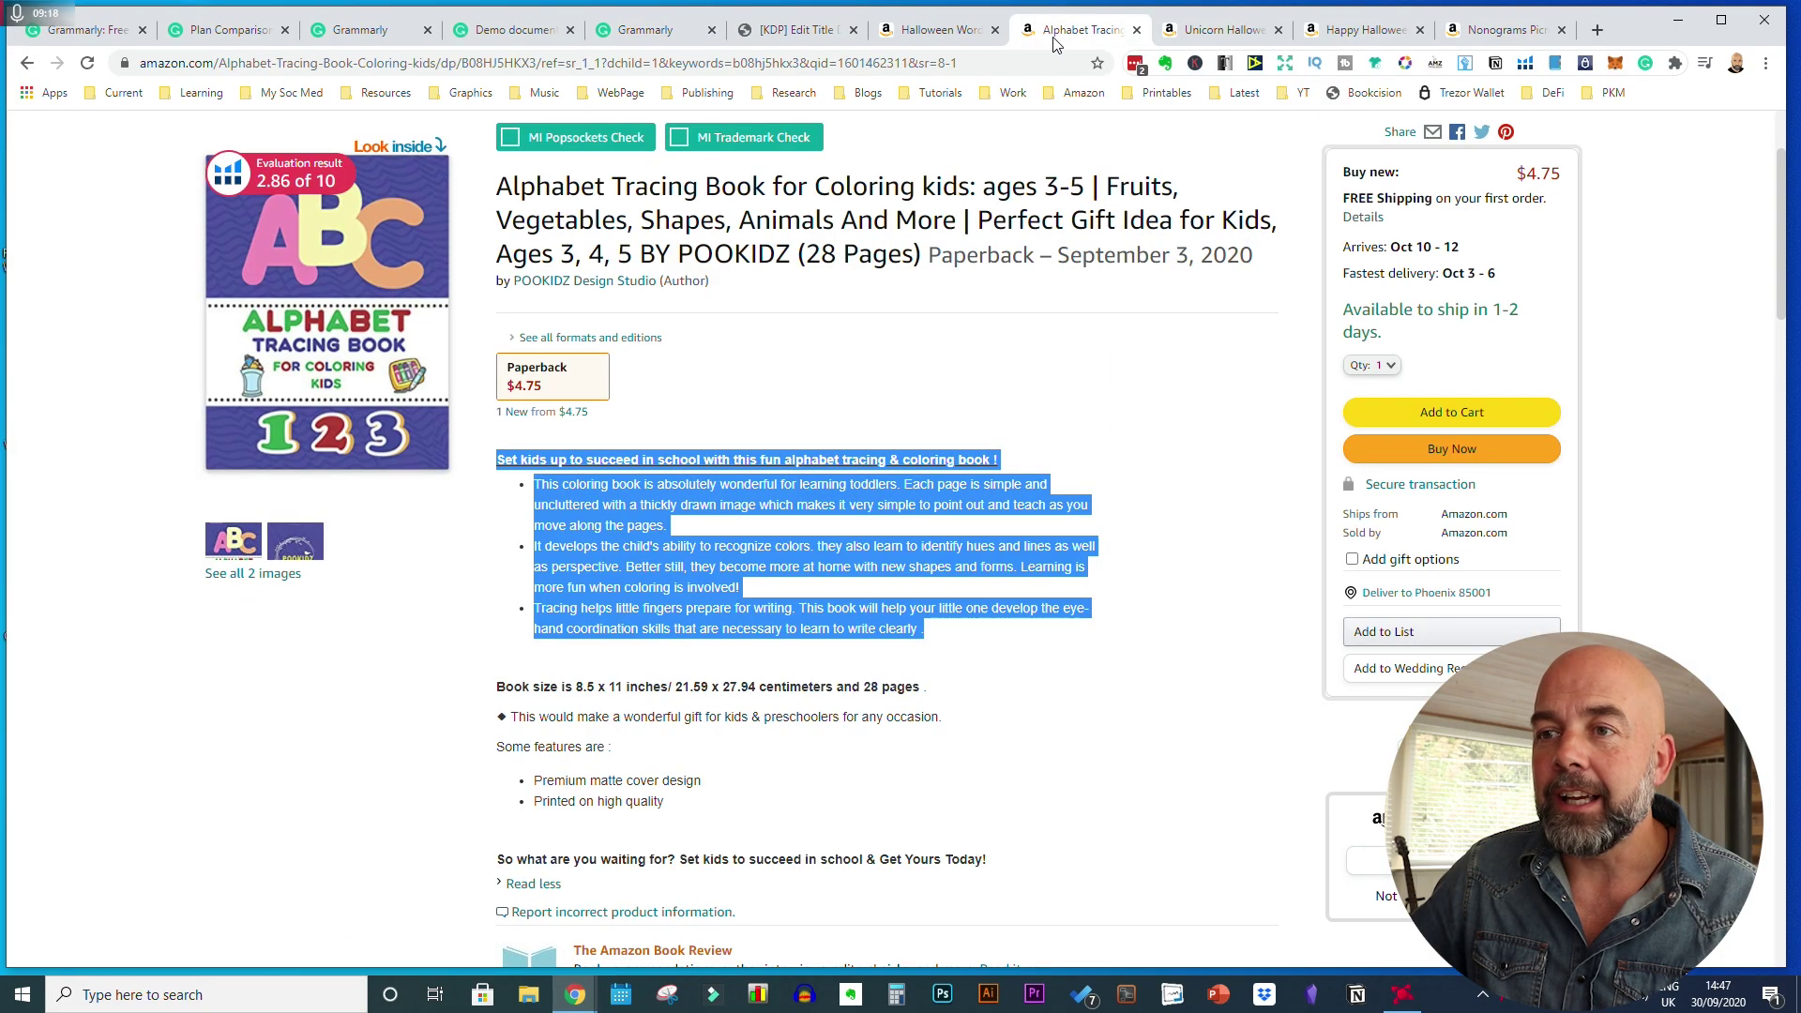
pyautogui.click(1098, 687)
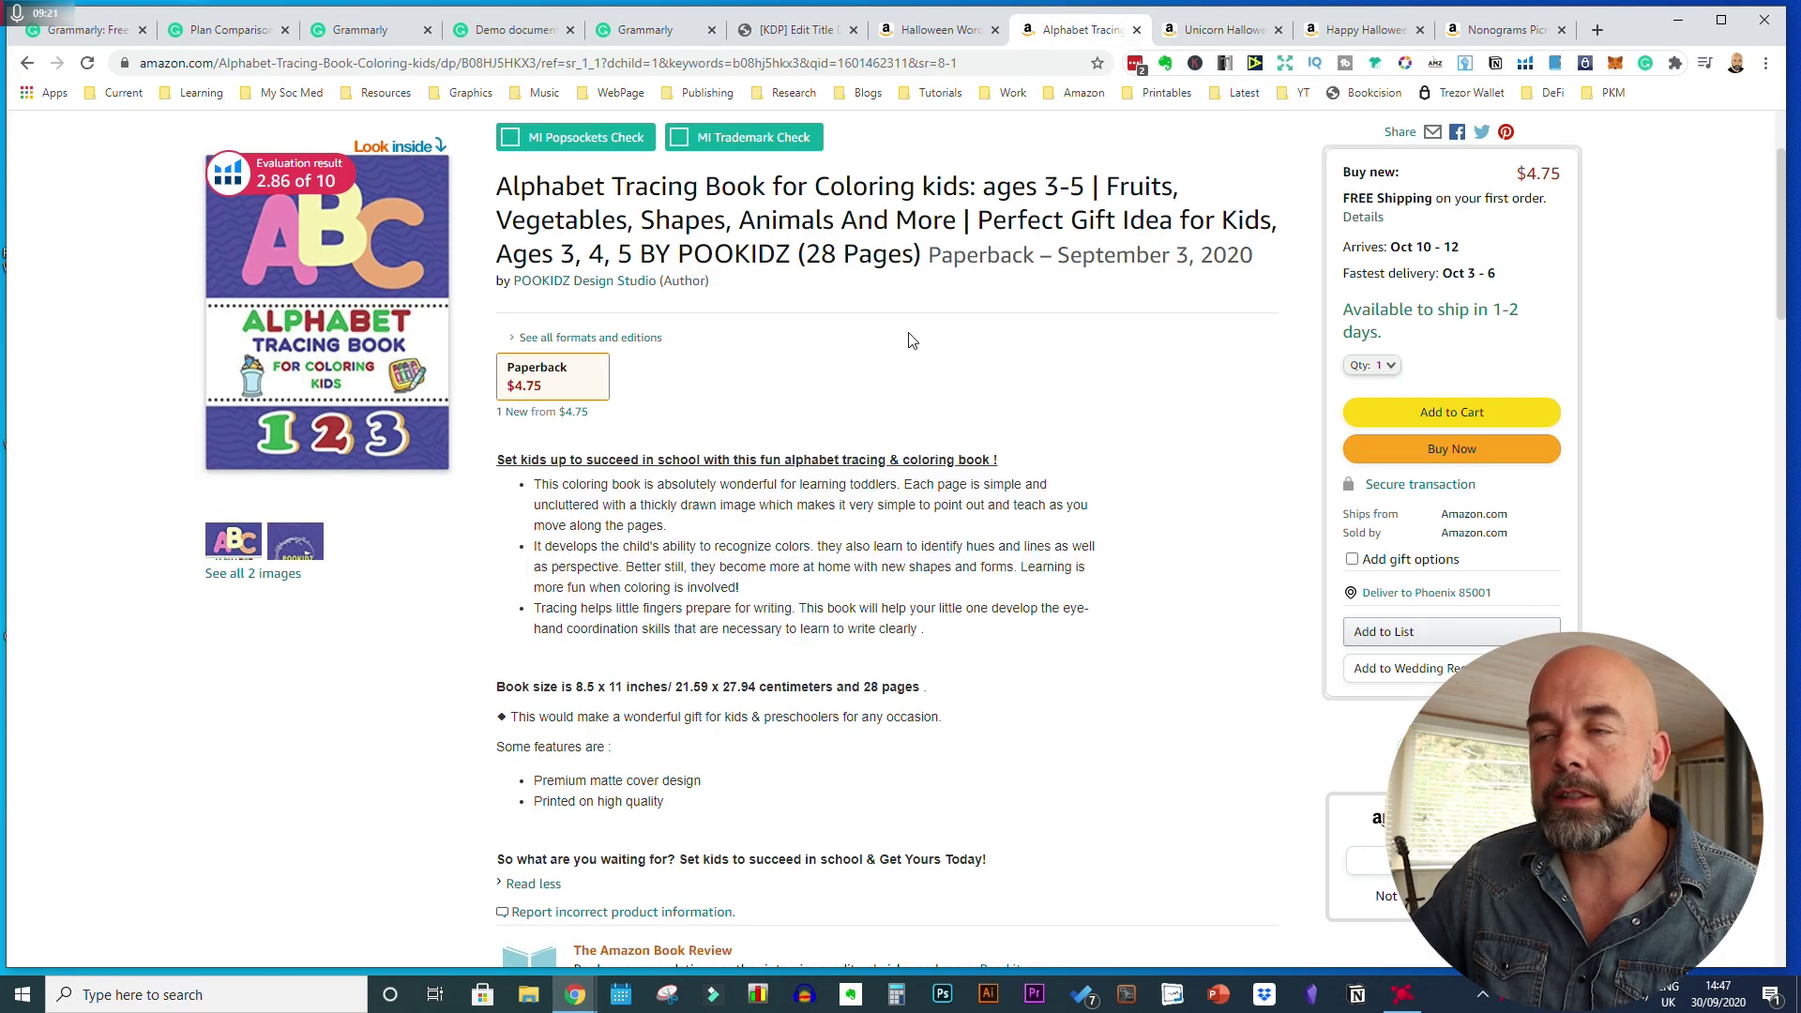
pyautogui.moveTo(935, 640); pyautogui.dragTo(506, 458)
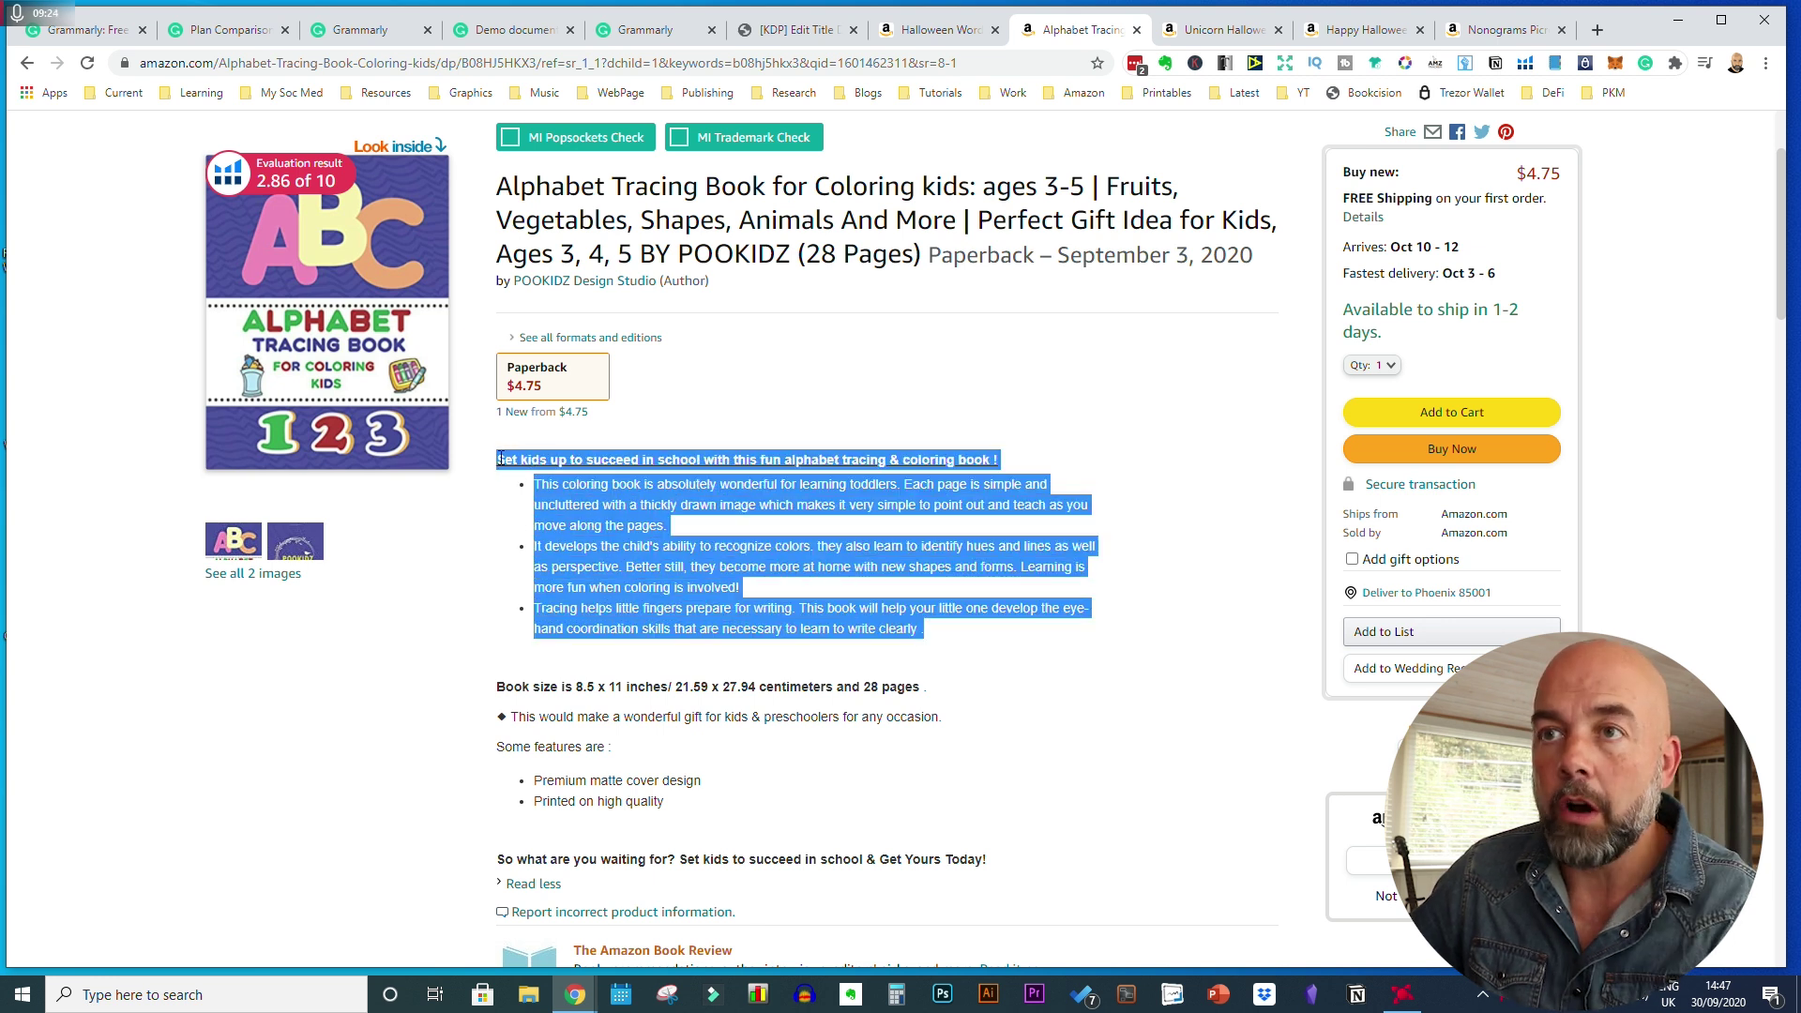
pyautogui.click(647, 38)
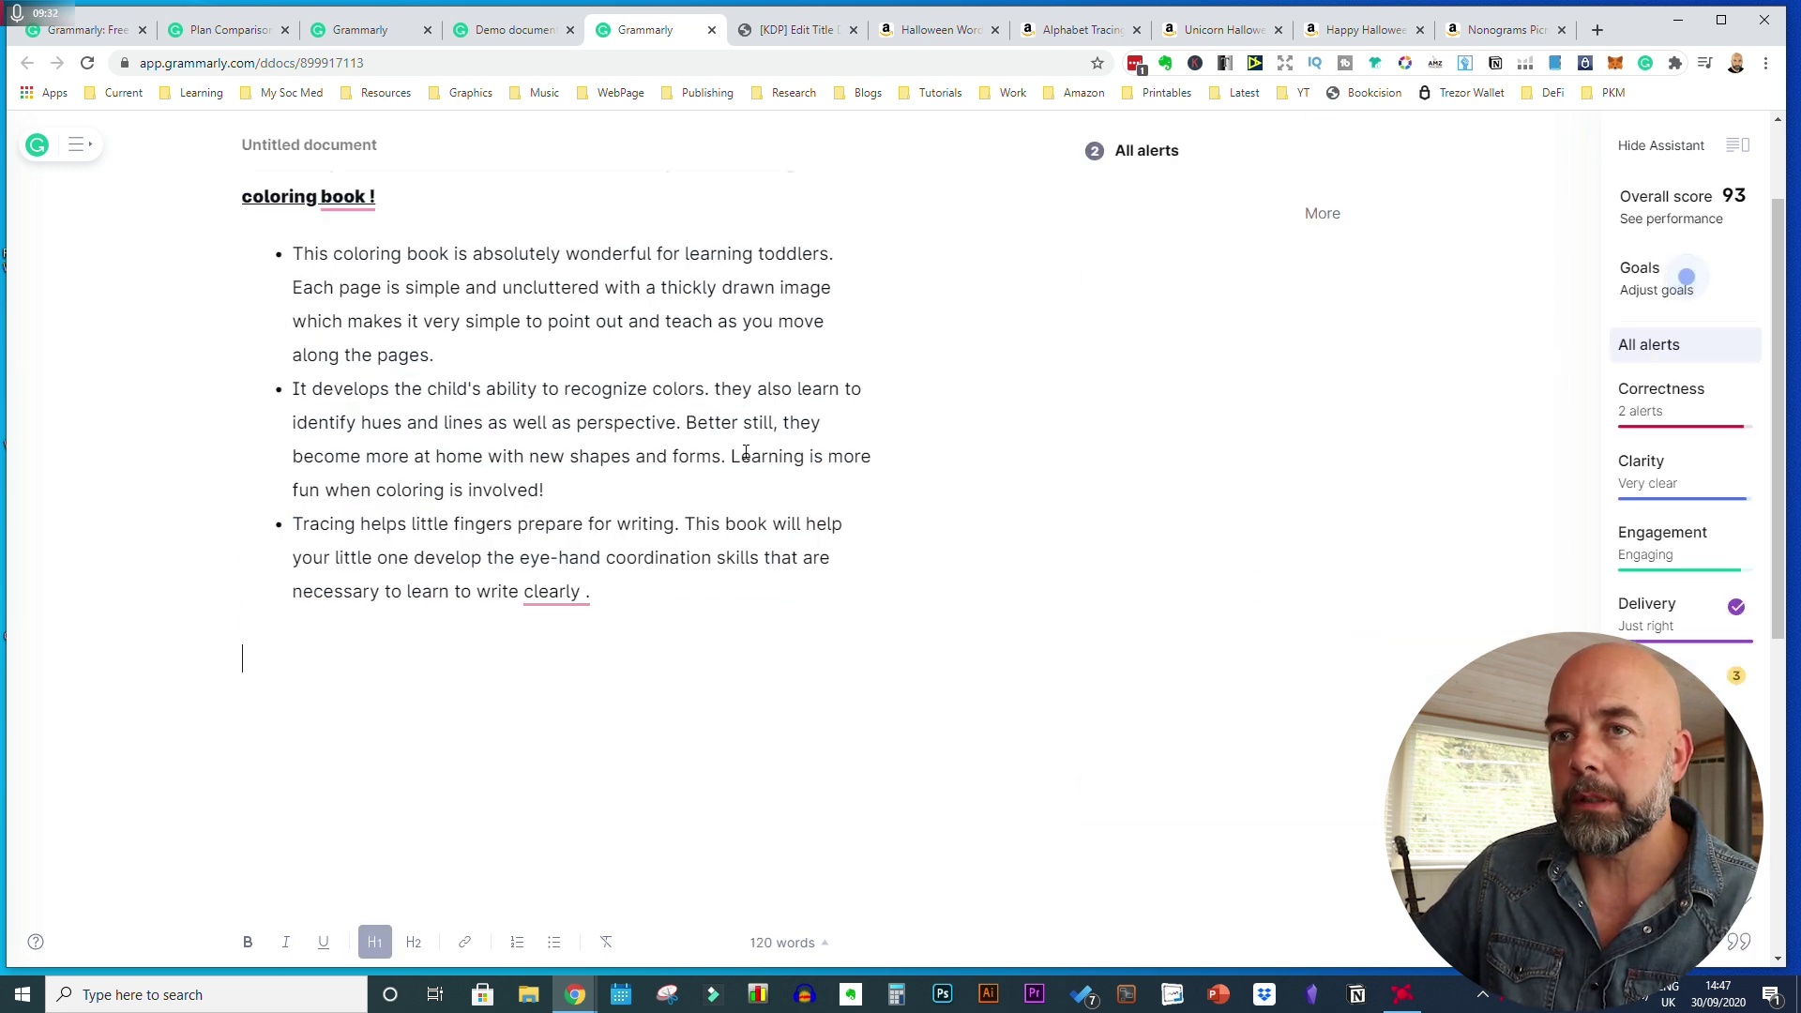
# - Fix the spacing in 'book !' to 'book!' and bring up the 'clearly .' spacing alert
pyautogui.scroll(2, 745, 452)
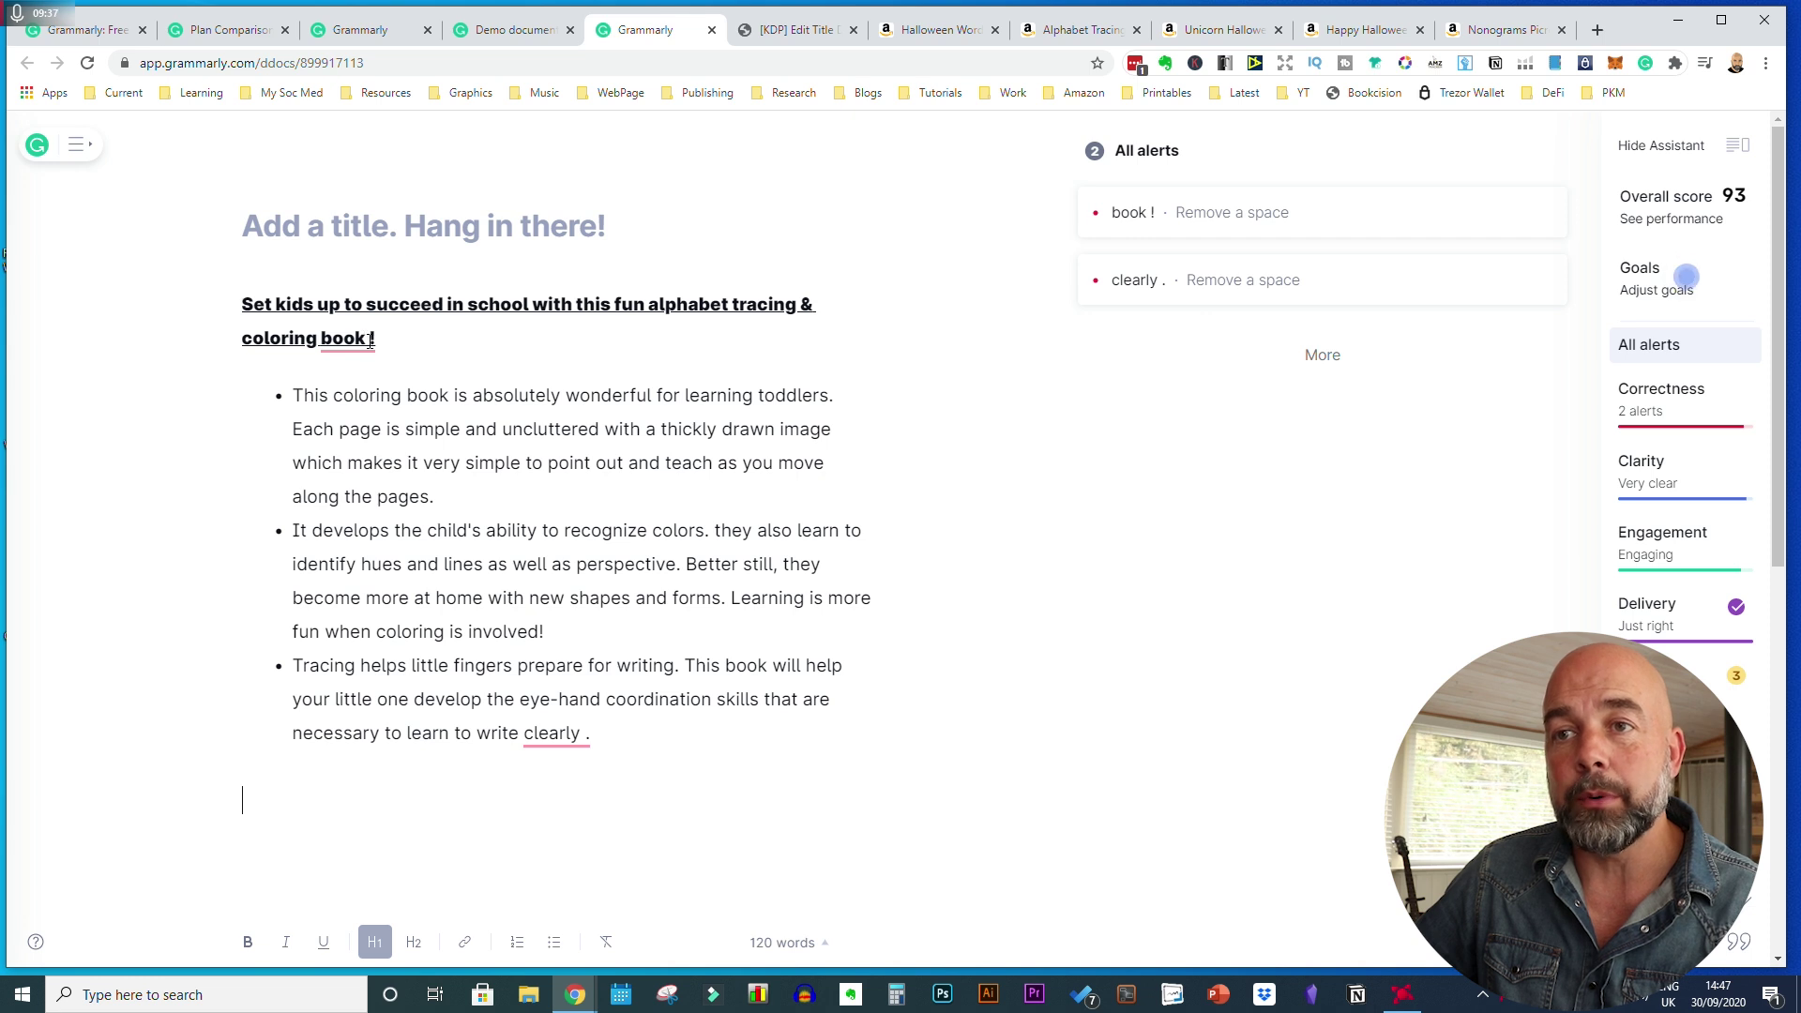
pyautogui.click(371, 340)
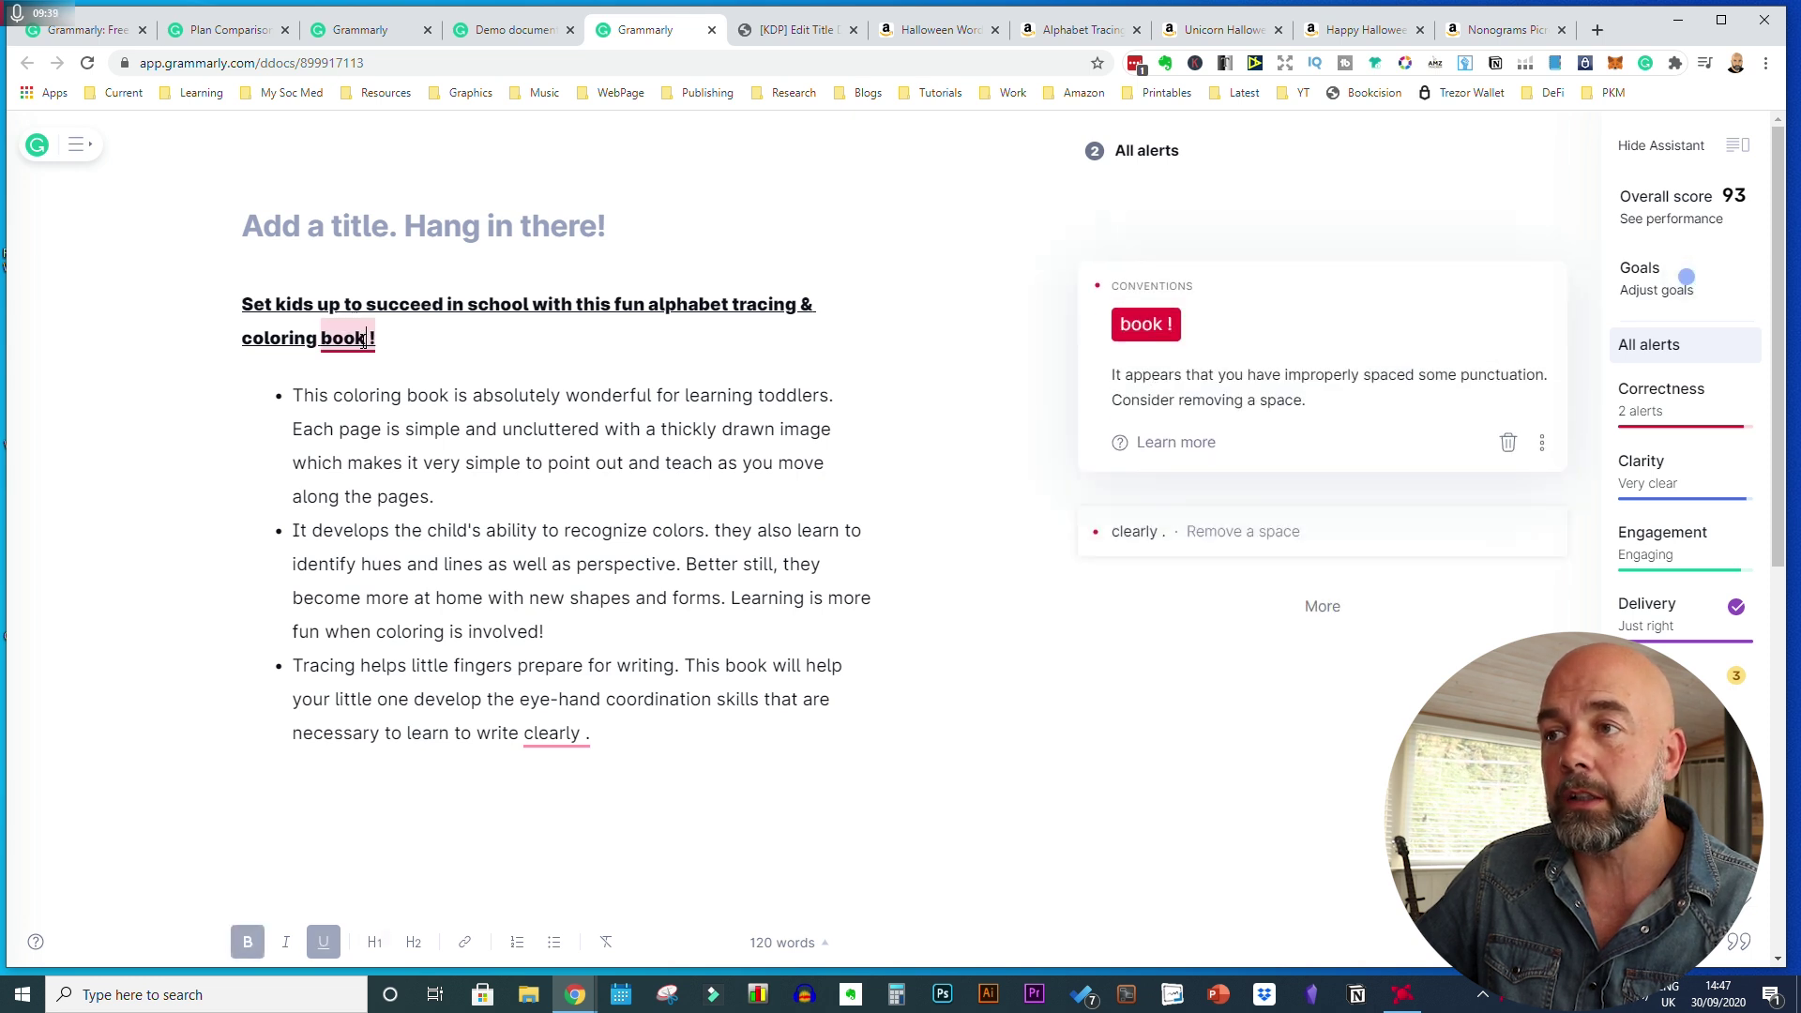
pyautogui.click(1148, 325)
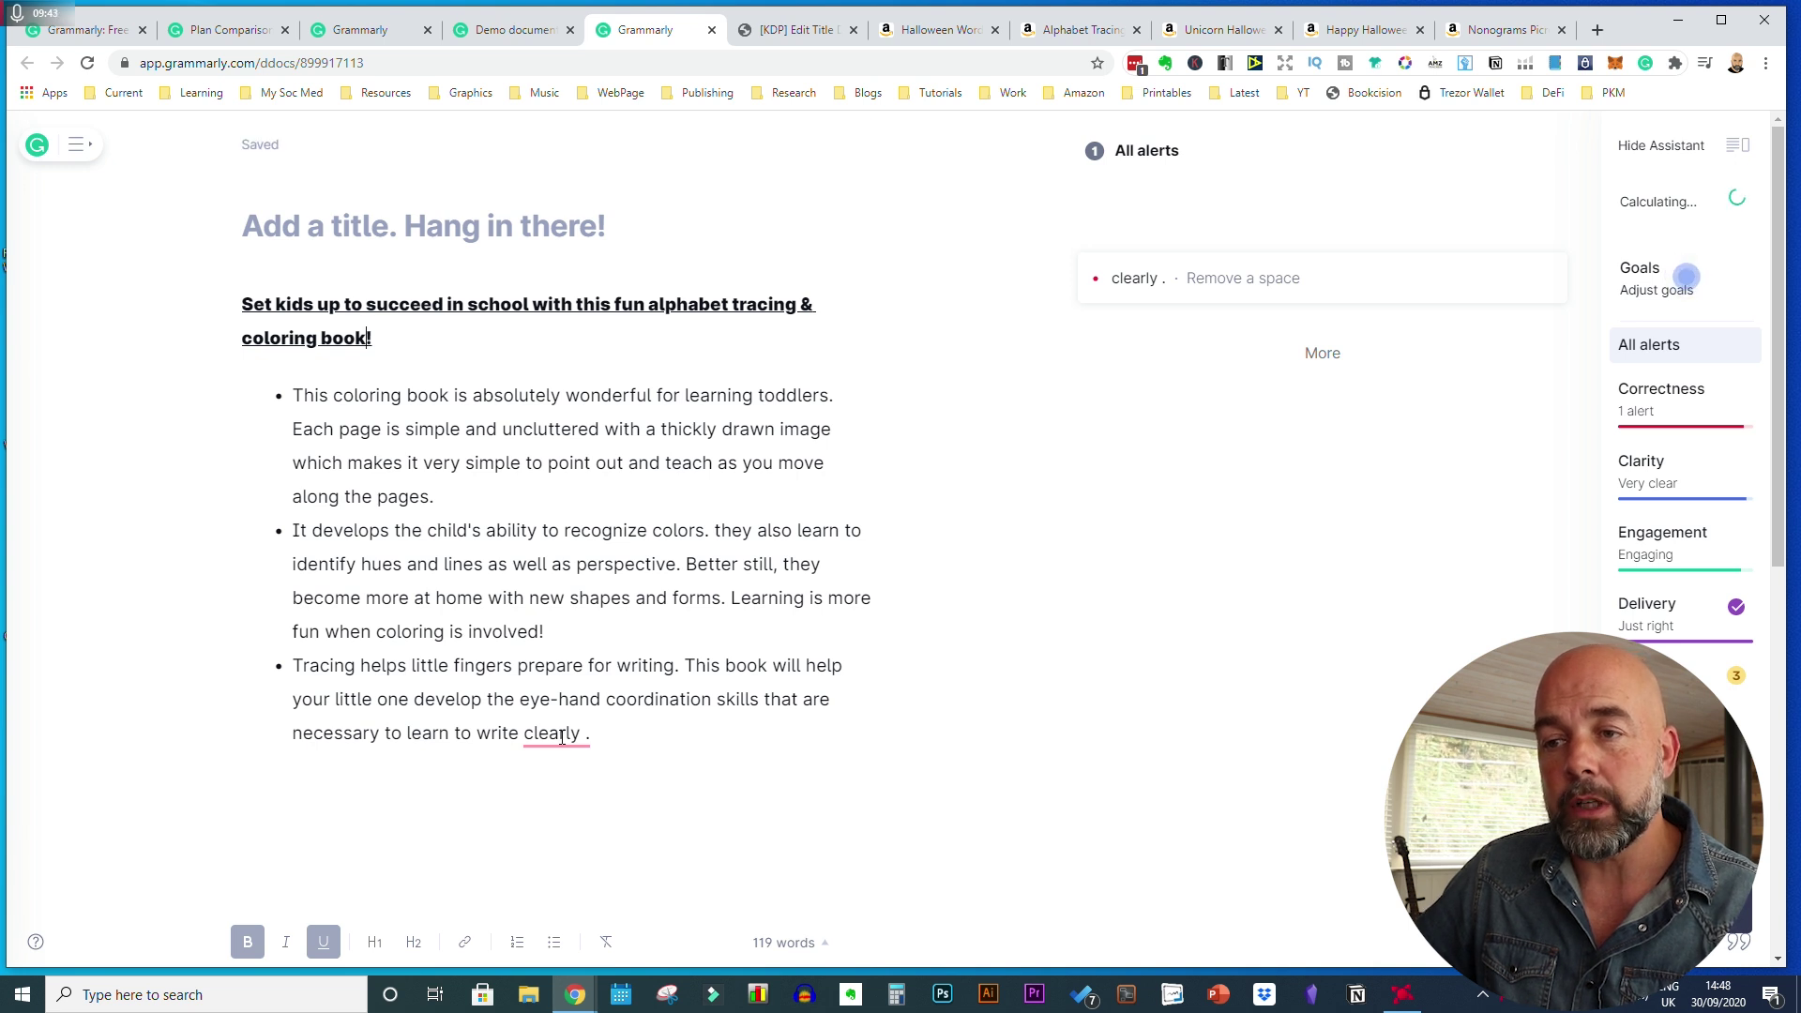
pyautogui.click(561, 736)
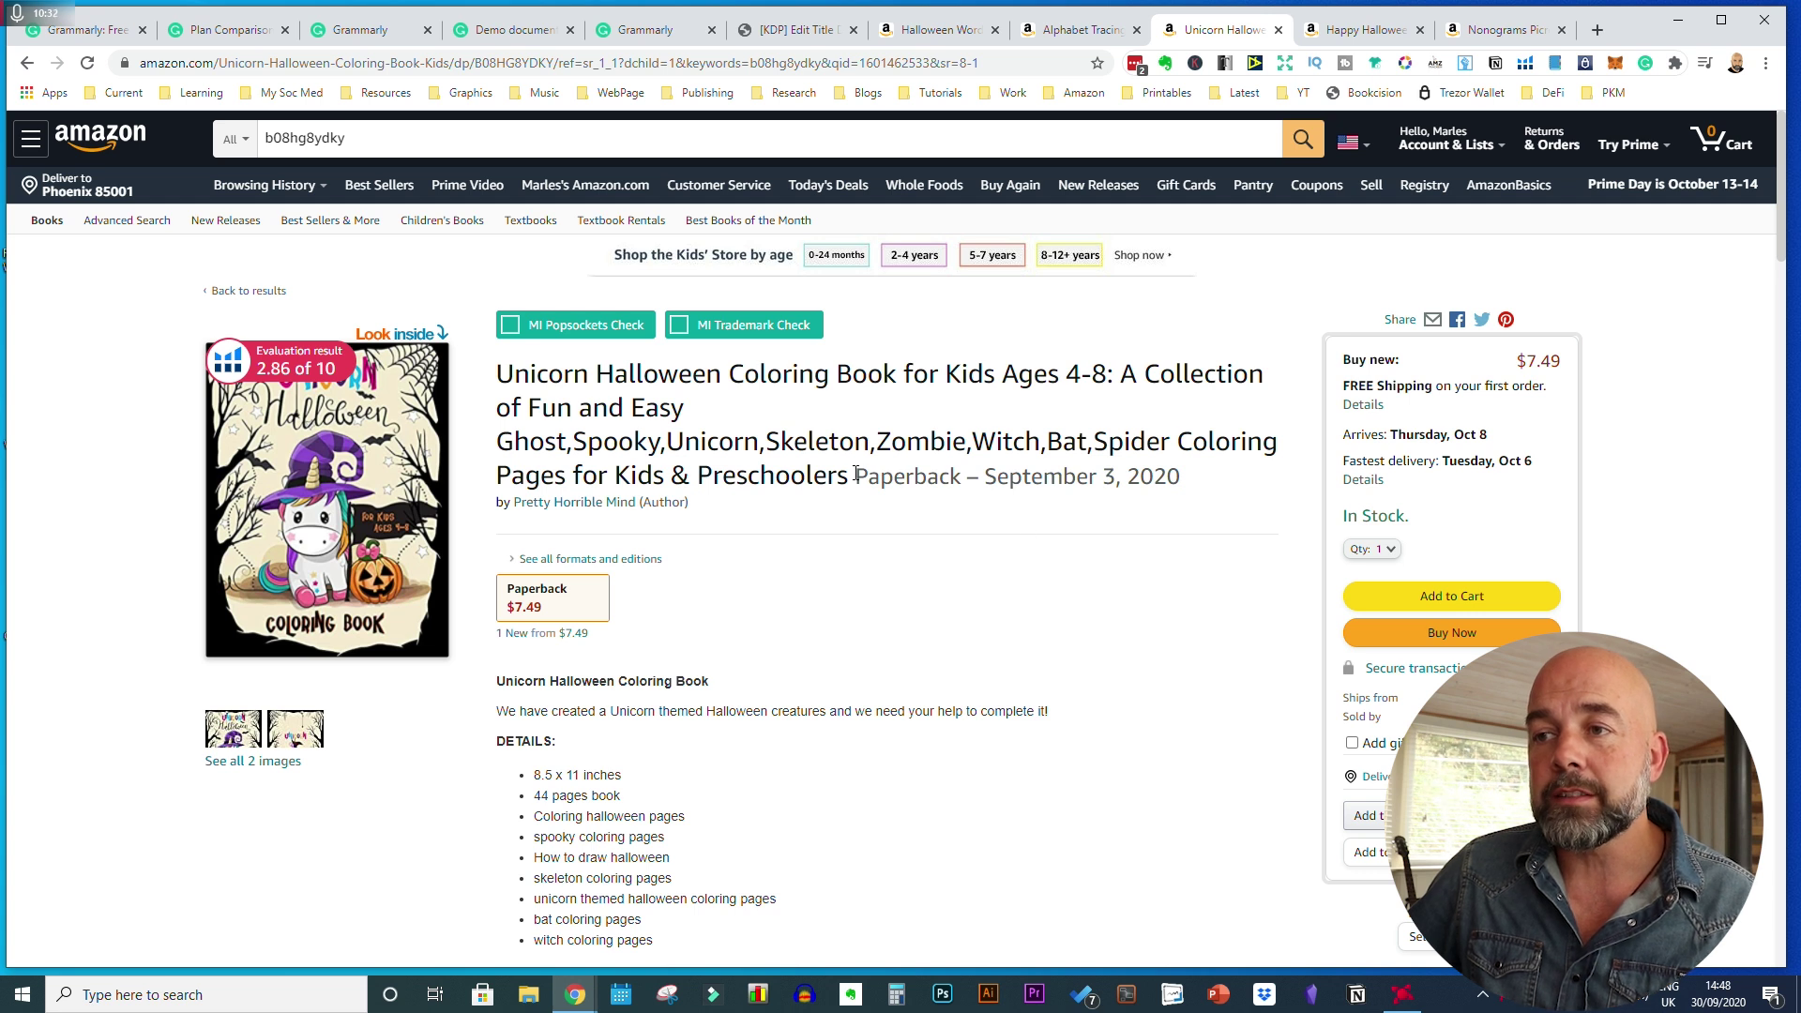
# - Select the full Unicorn Halloween Coloring Book for Kids Ages 4-8 title on Amazon
pyautogui.moveTo(845, 479); pyautogui.dragTo(496, 374)
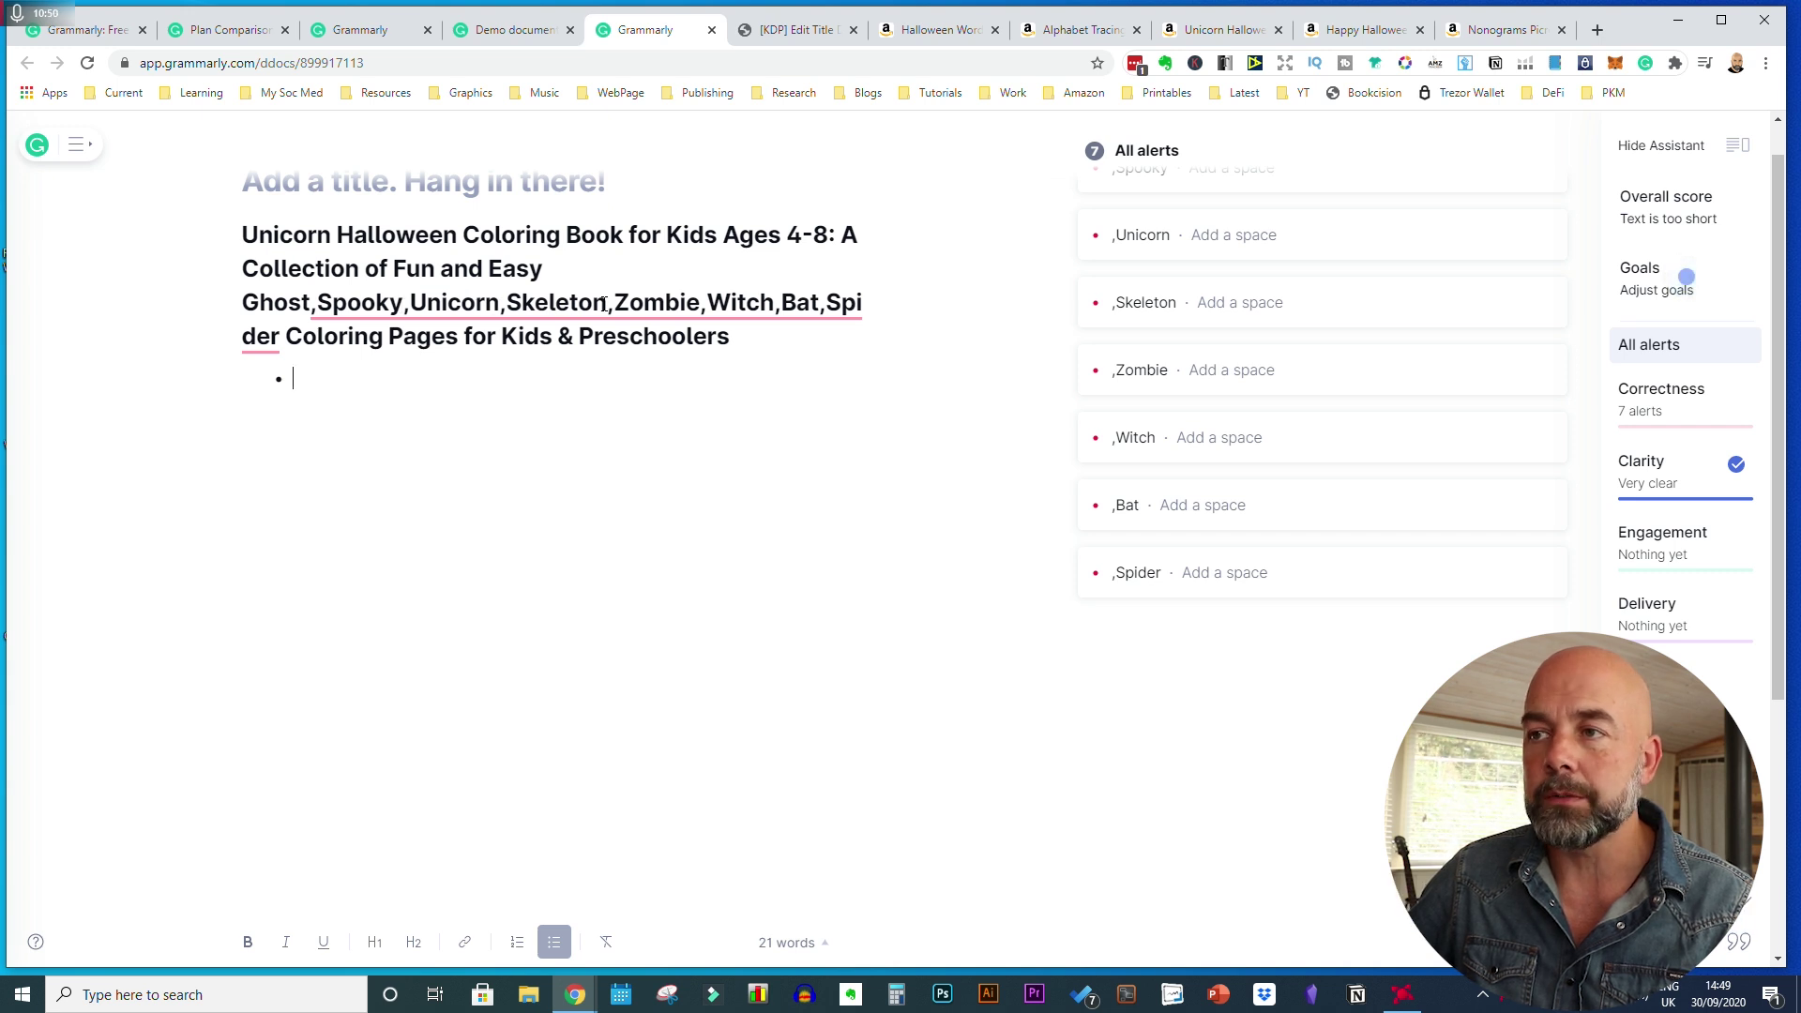
# - Add missing spaces before Spooky, Unicorn and Skeleton, then select the Happy Halloween book's Amazon description
pyautogui.scroll(1, 1240, 328)
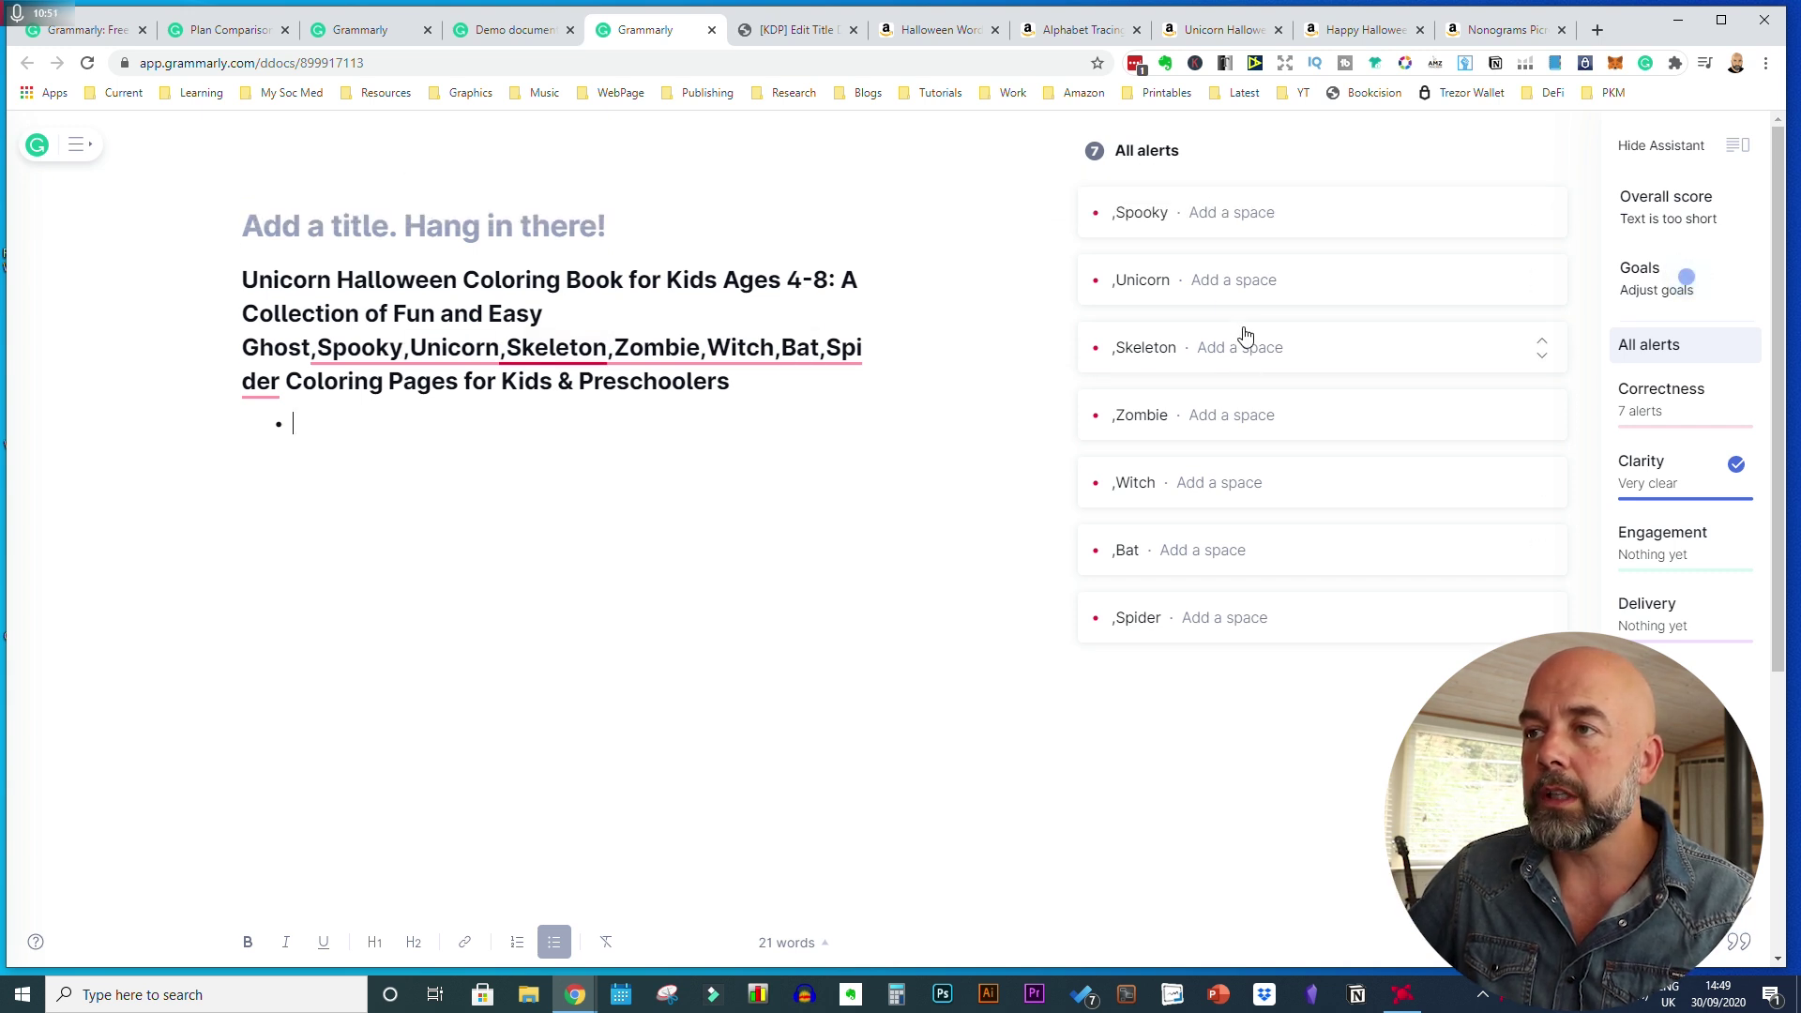
pyautogui.click(1175, 228)
pyautogui.click(1155, 251)
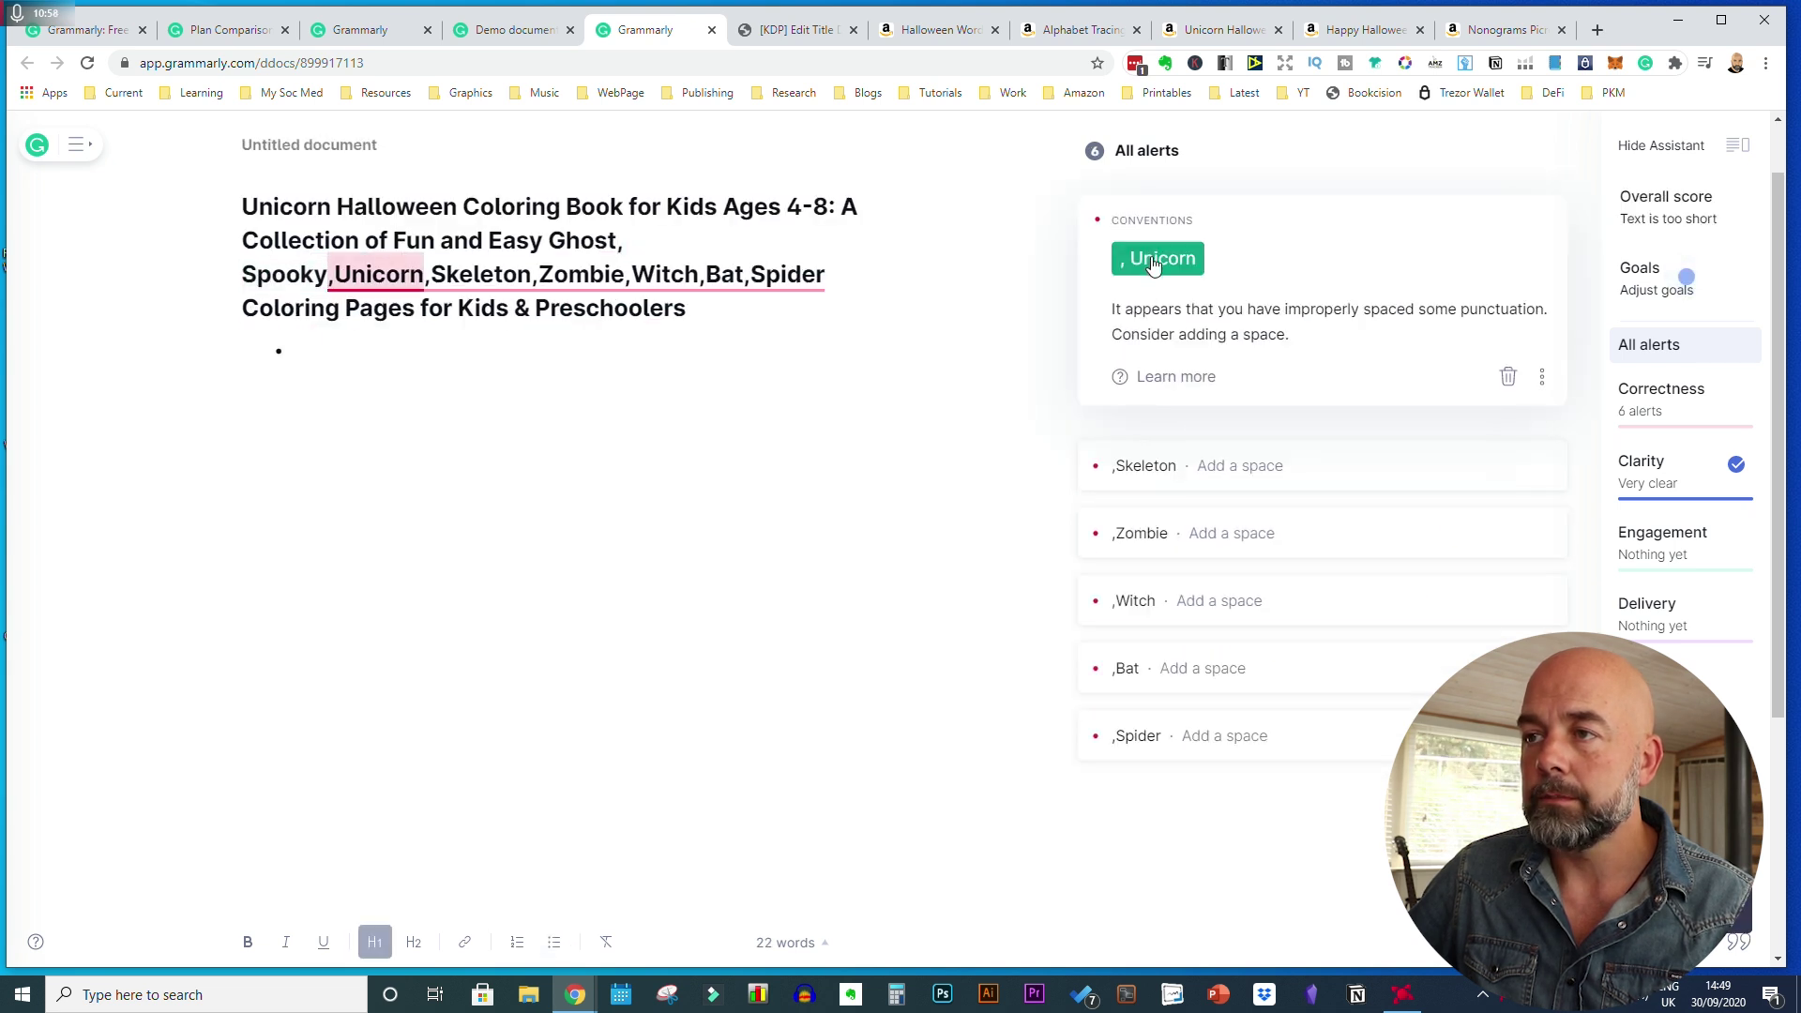
pyautogui.click(1153, 262)
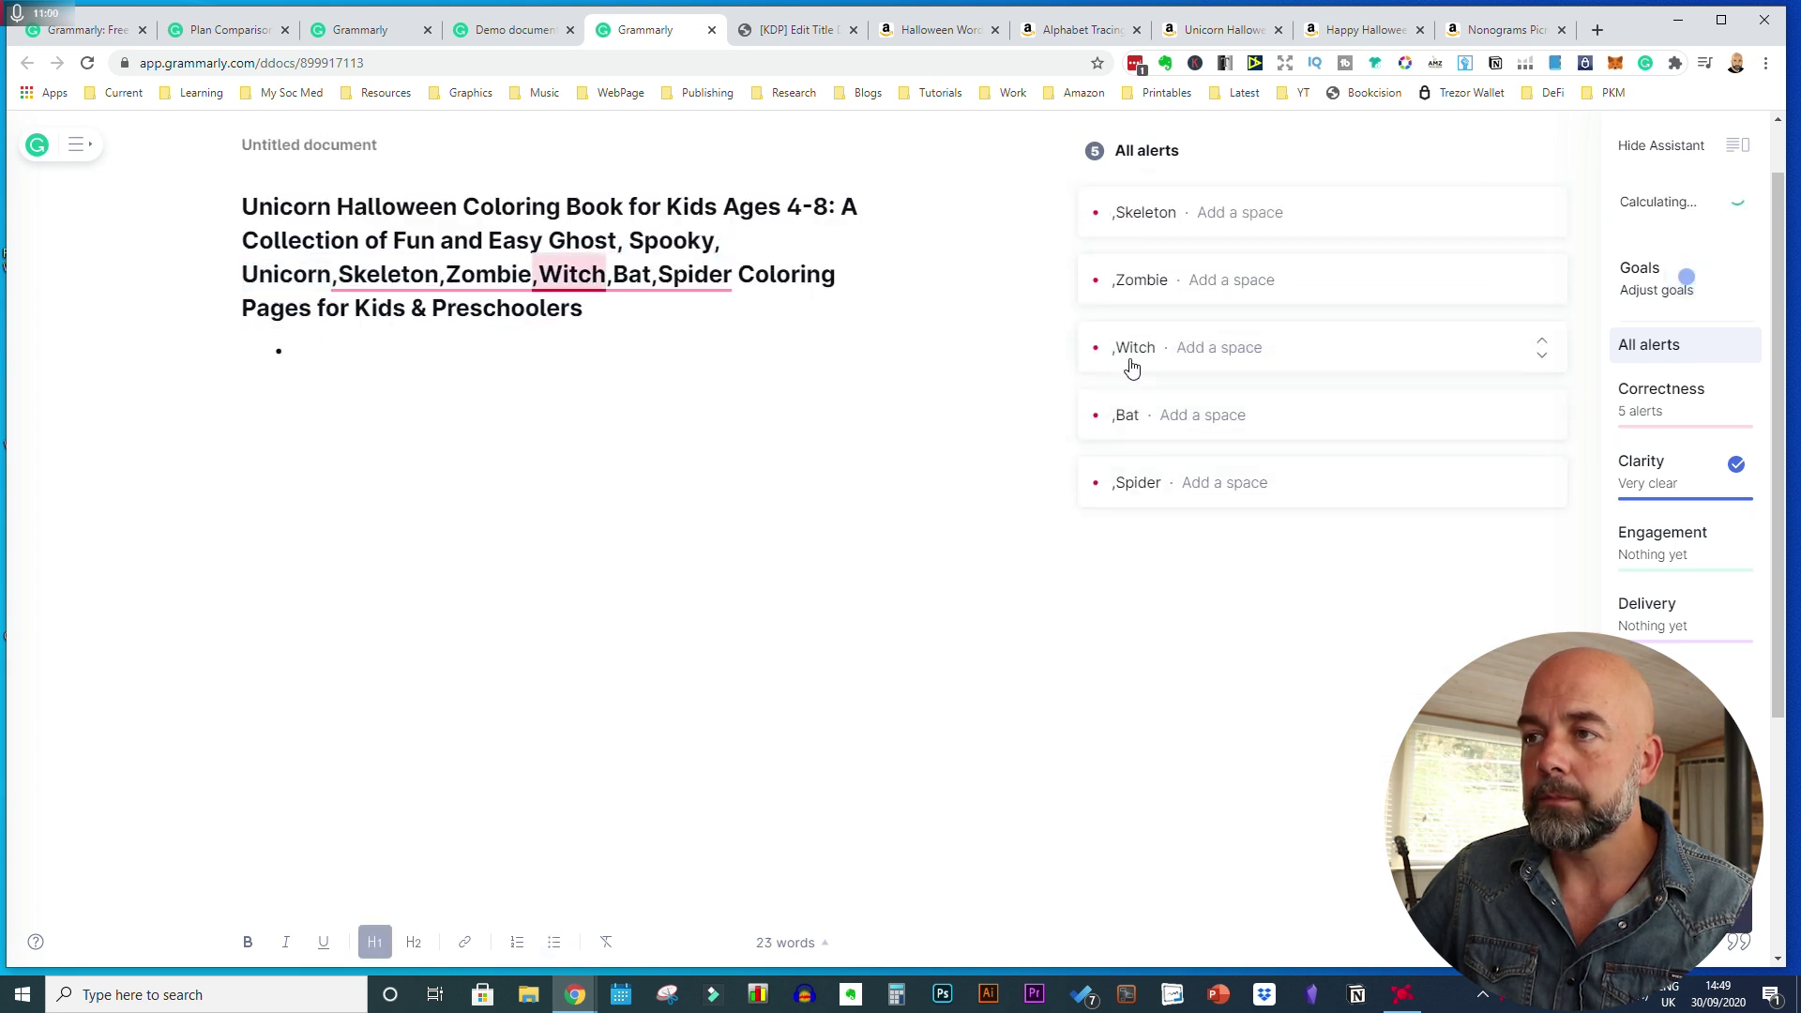
pyautogui.click(1145, 229)
pyautogui.click(1166, 282)
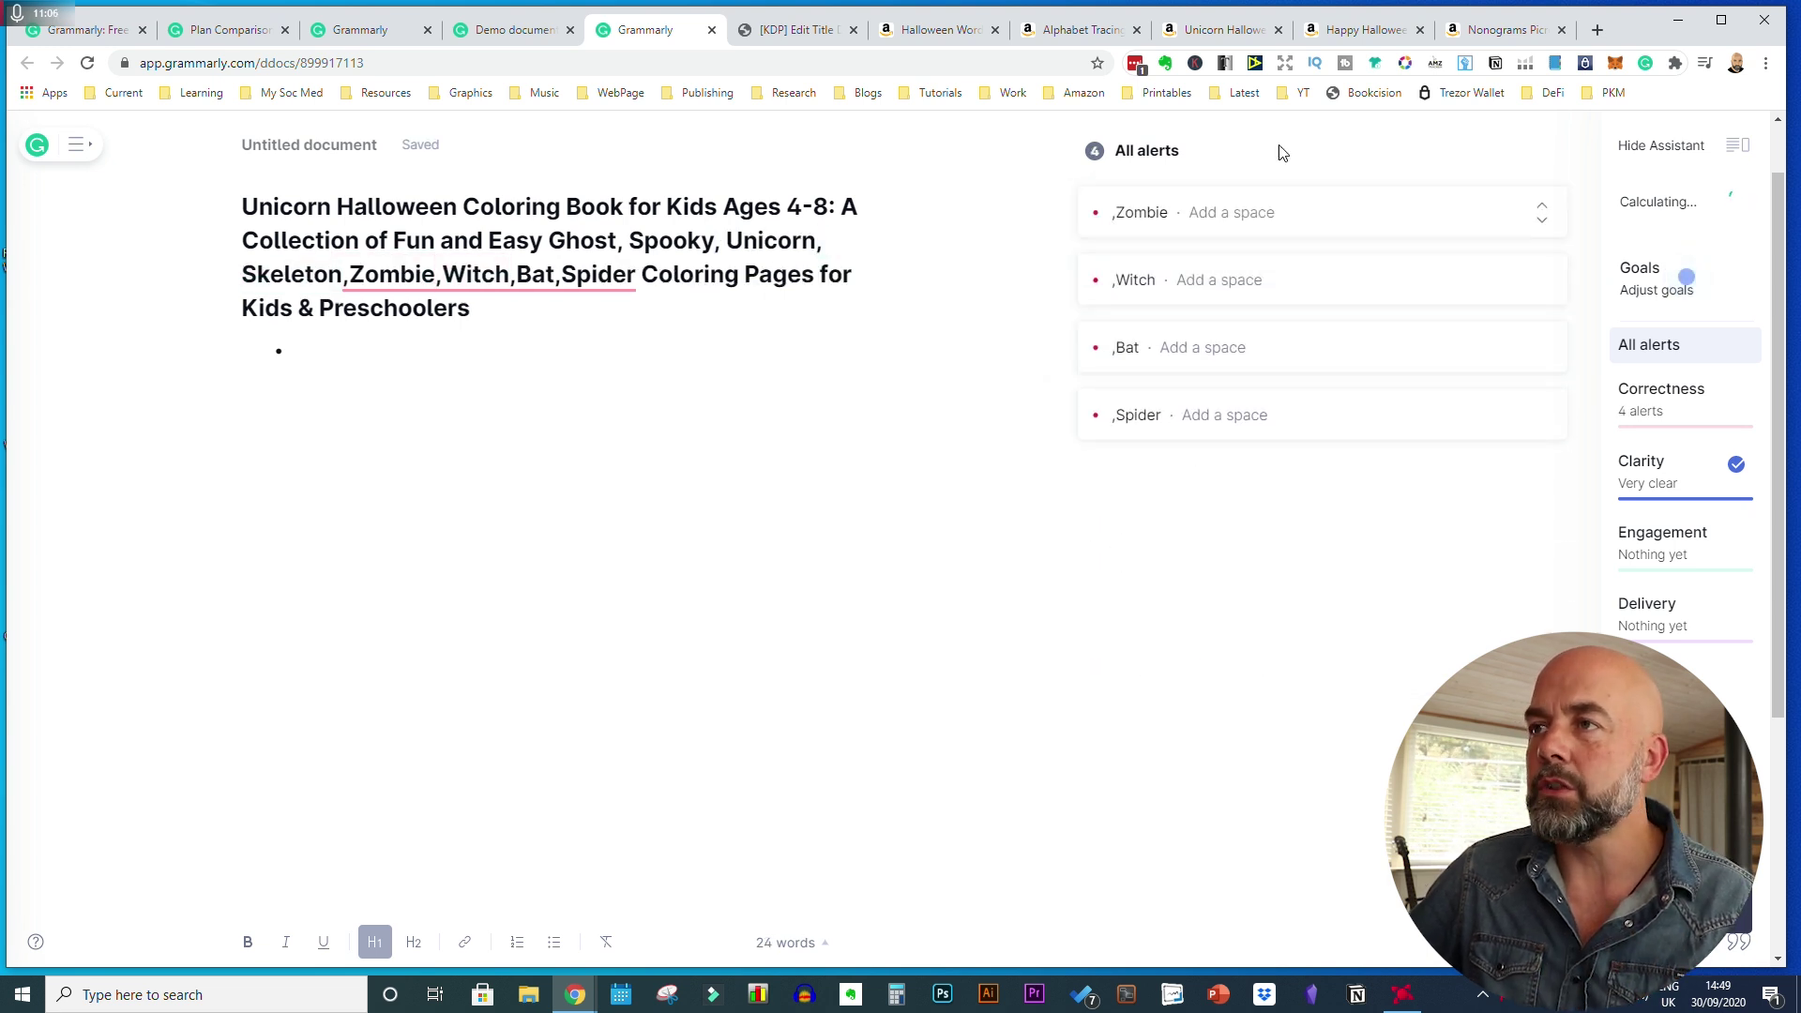
pyautogui.click(1367, 30)
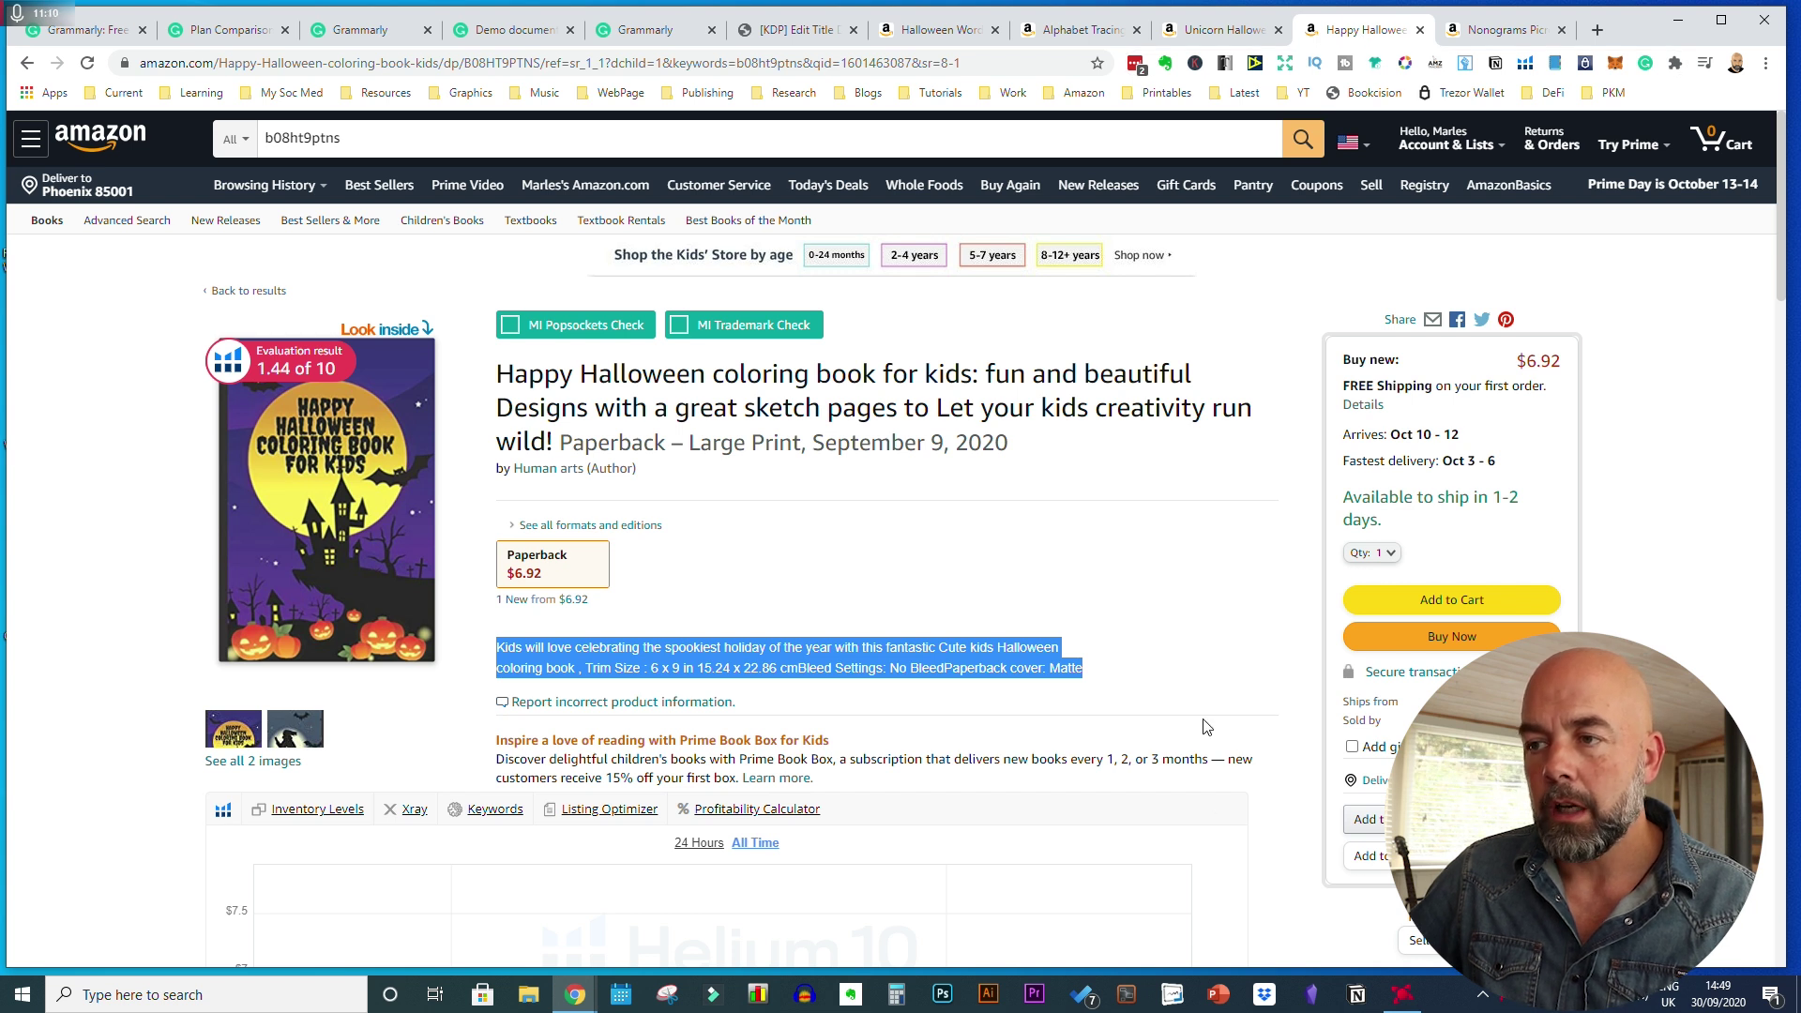
pyautogui.moveTo(1093, 669); pyautogui.dragTo(523, 647)
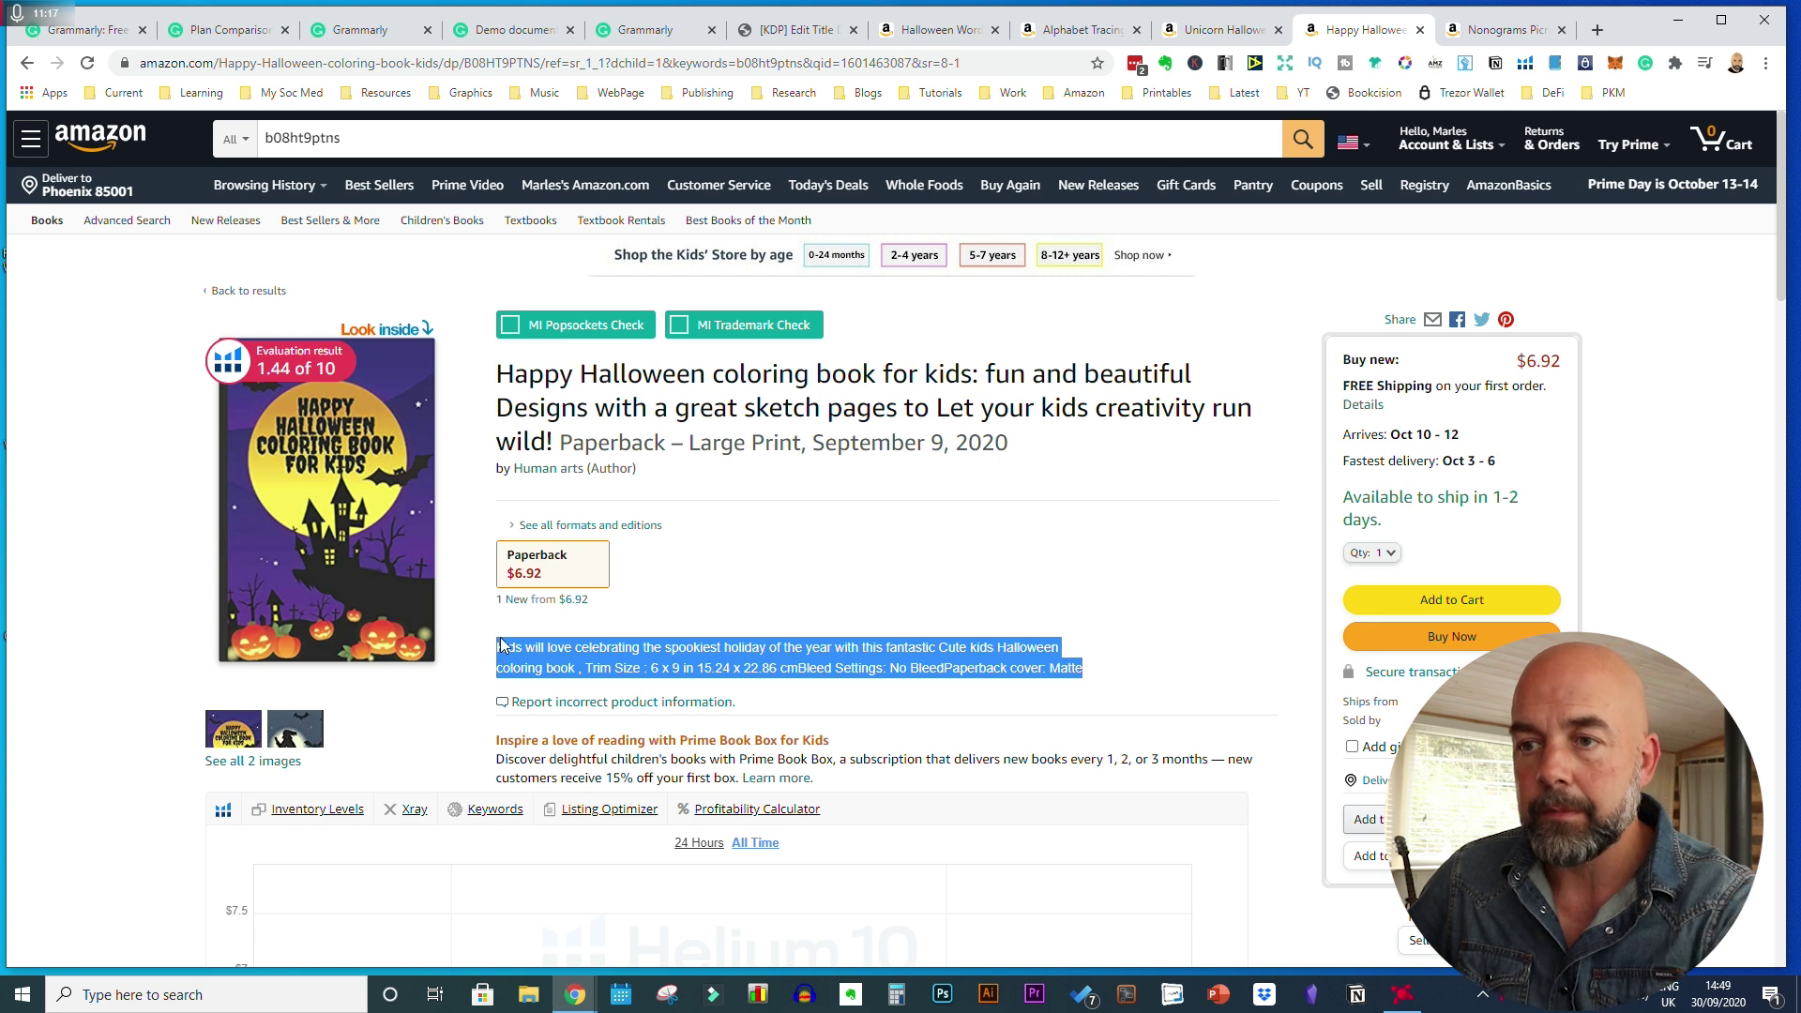
# - Paste the Happy Halloween description over the title and fix the spacing in 'book ,' and 'Size :'
pyautogui.click(593, 39)
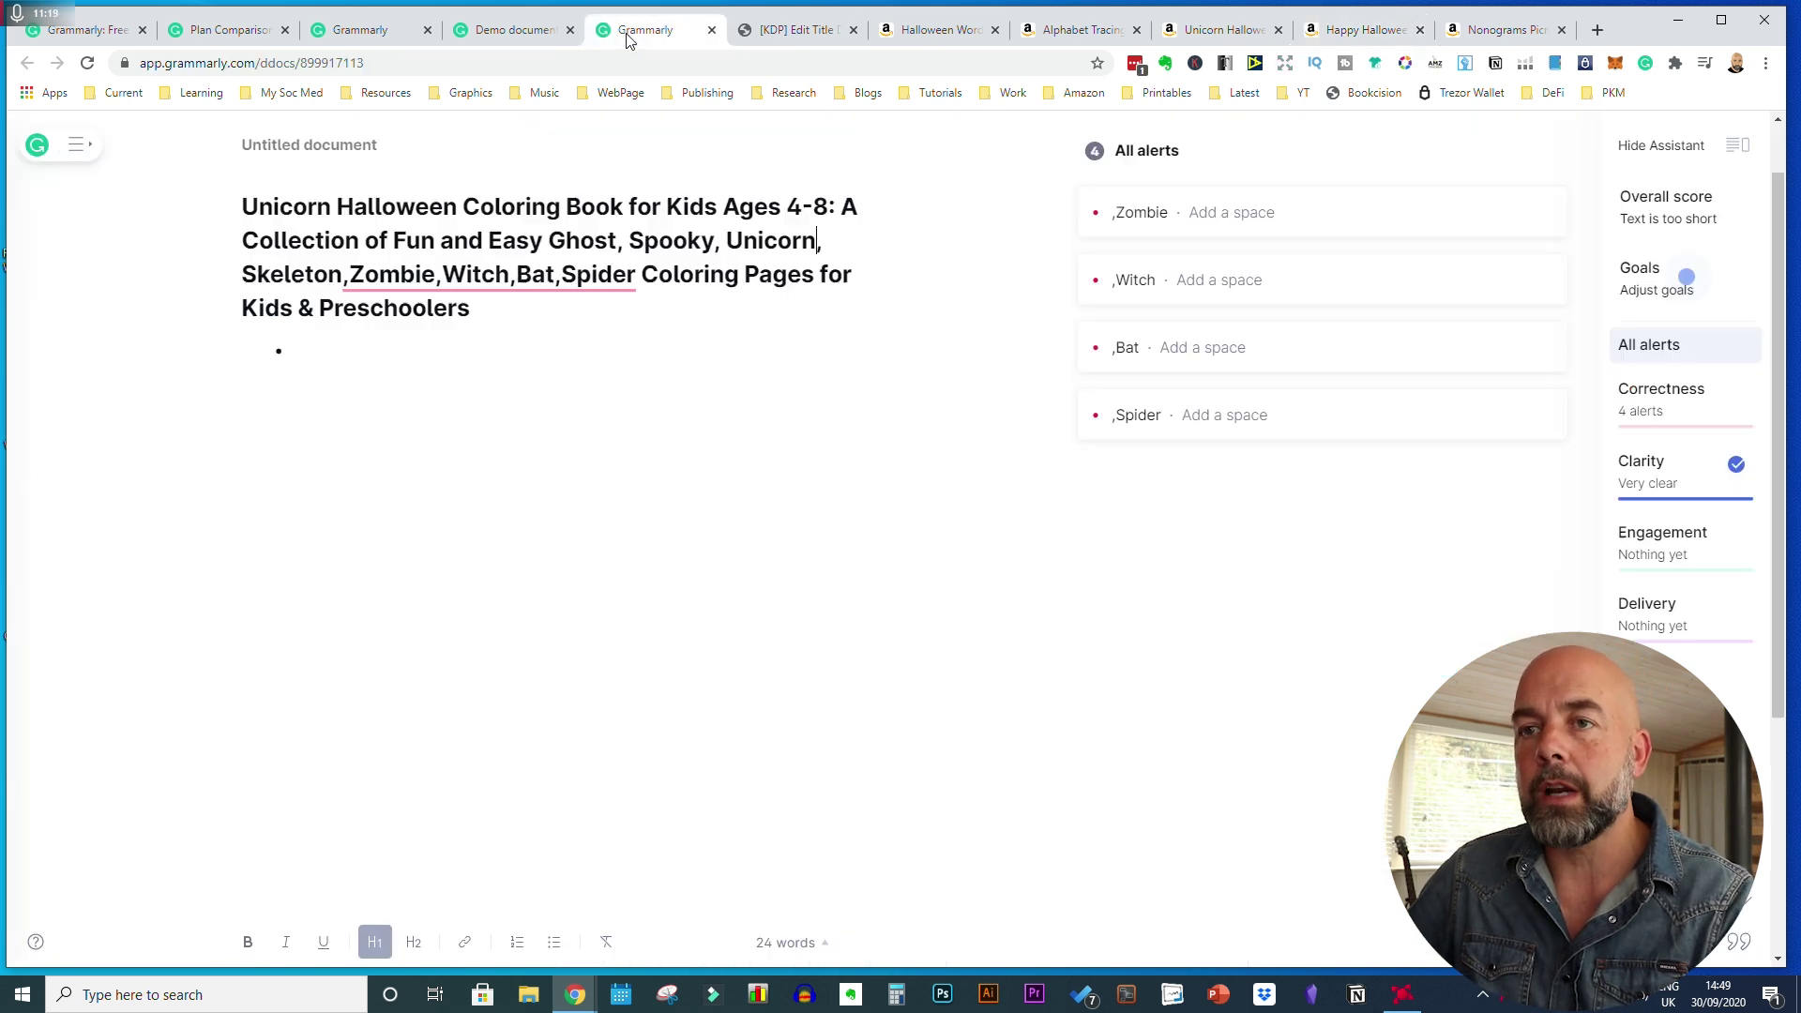
pyautogui.hotkey('ctrl', 'a')
pyautogui.write('Kids will love celebrating the spookiest holiday of the year with this fantastic Cute kids Halloween coloring book , Trim Size : 6 x 9 in 15.24 x 22.86 cmBleed Settings: No BleedPaperback cover: Matte')
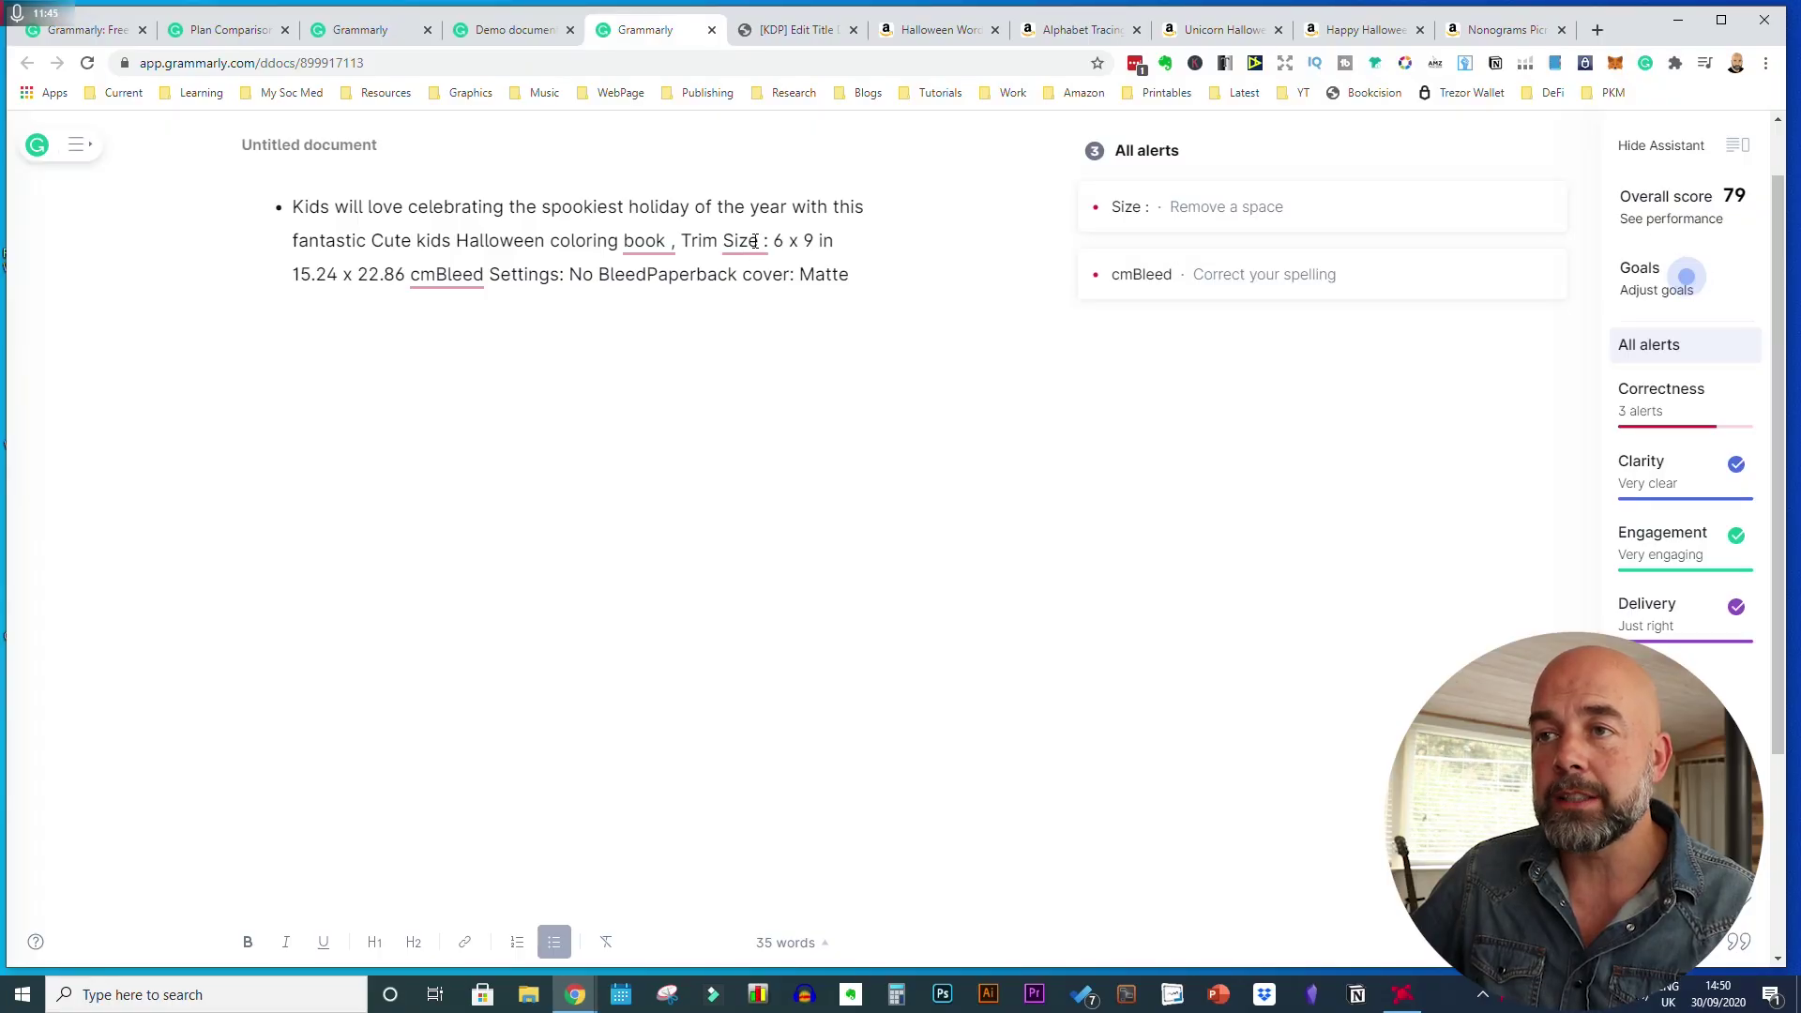
pyautogui.click(645, 240)
pyautogui.click(1138, 267)
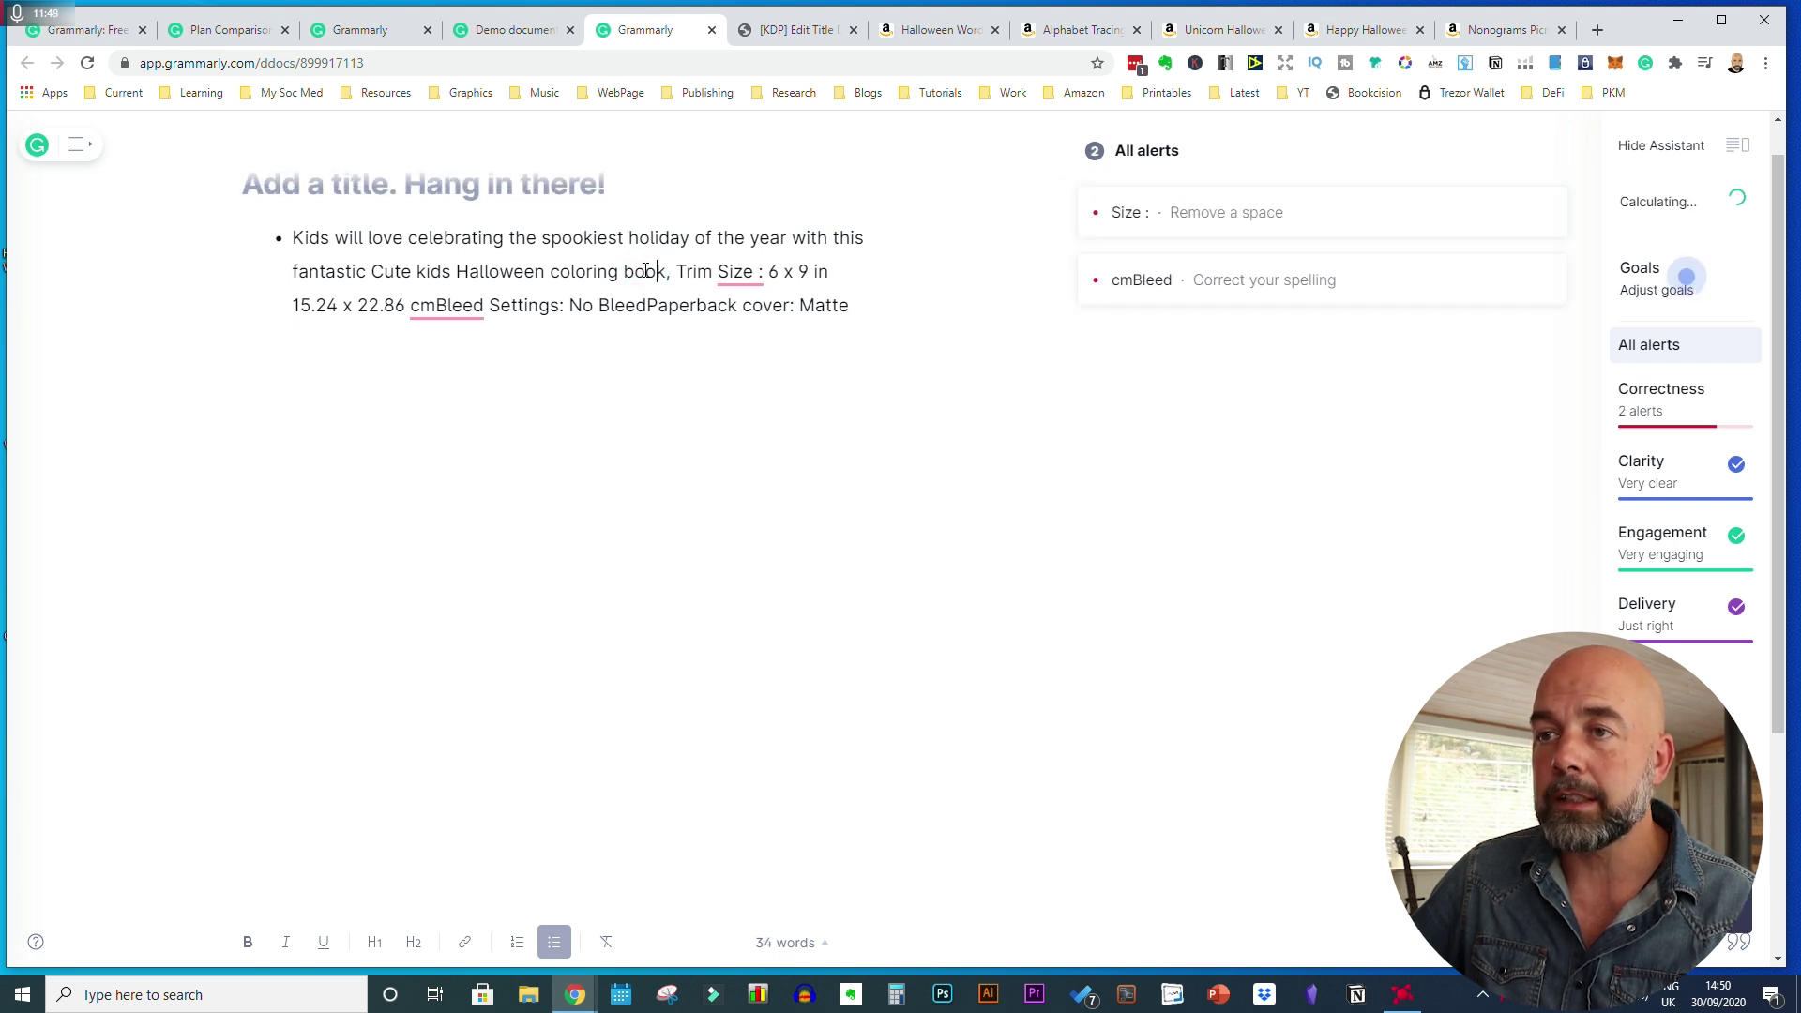
pyautogui.click(1151, 270)
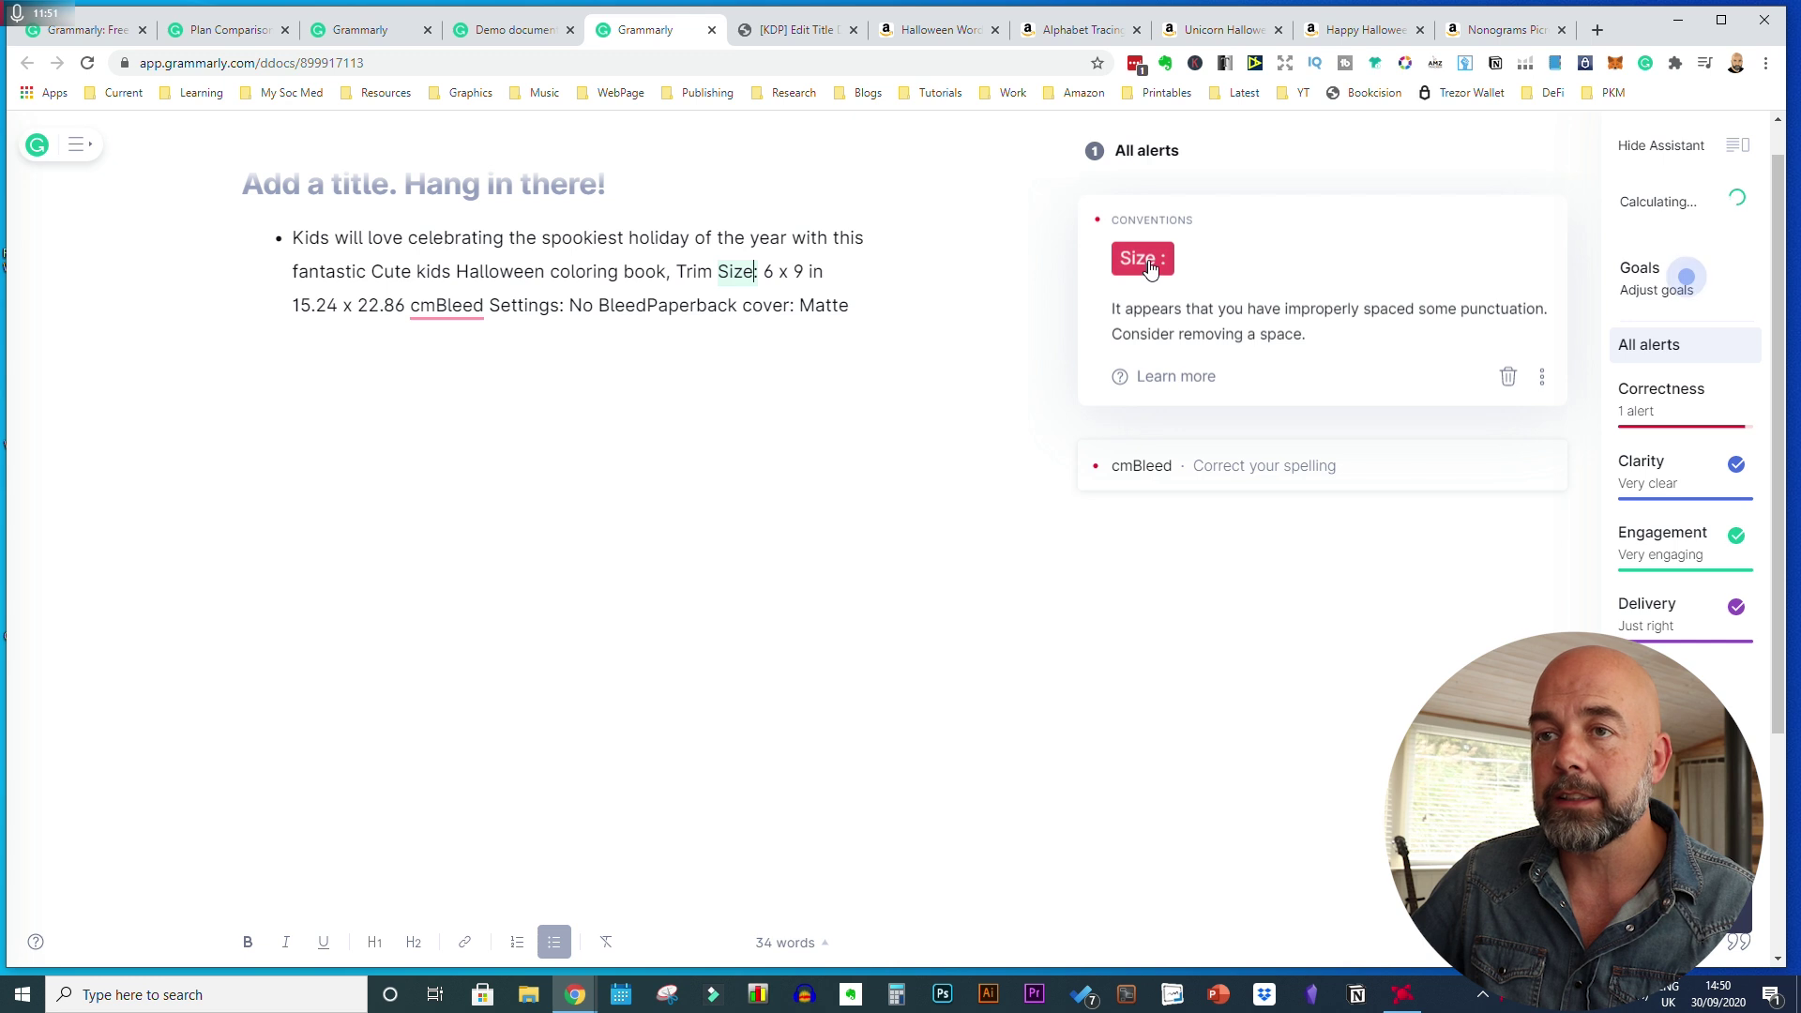
# - Undo the 'completed' correction so cmBleed stays as originally written
pyautogui.click(442, 313)
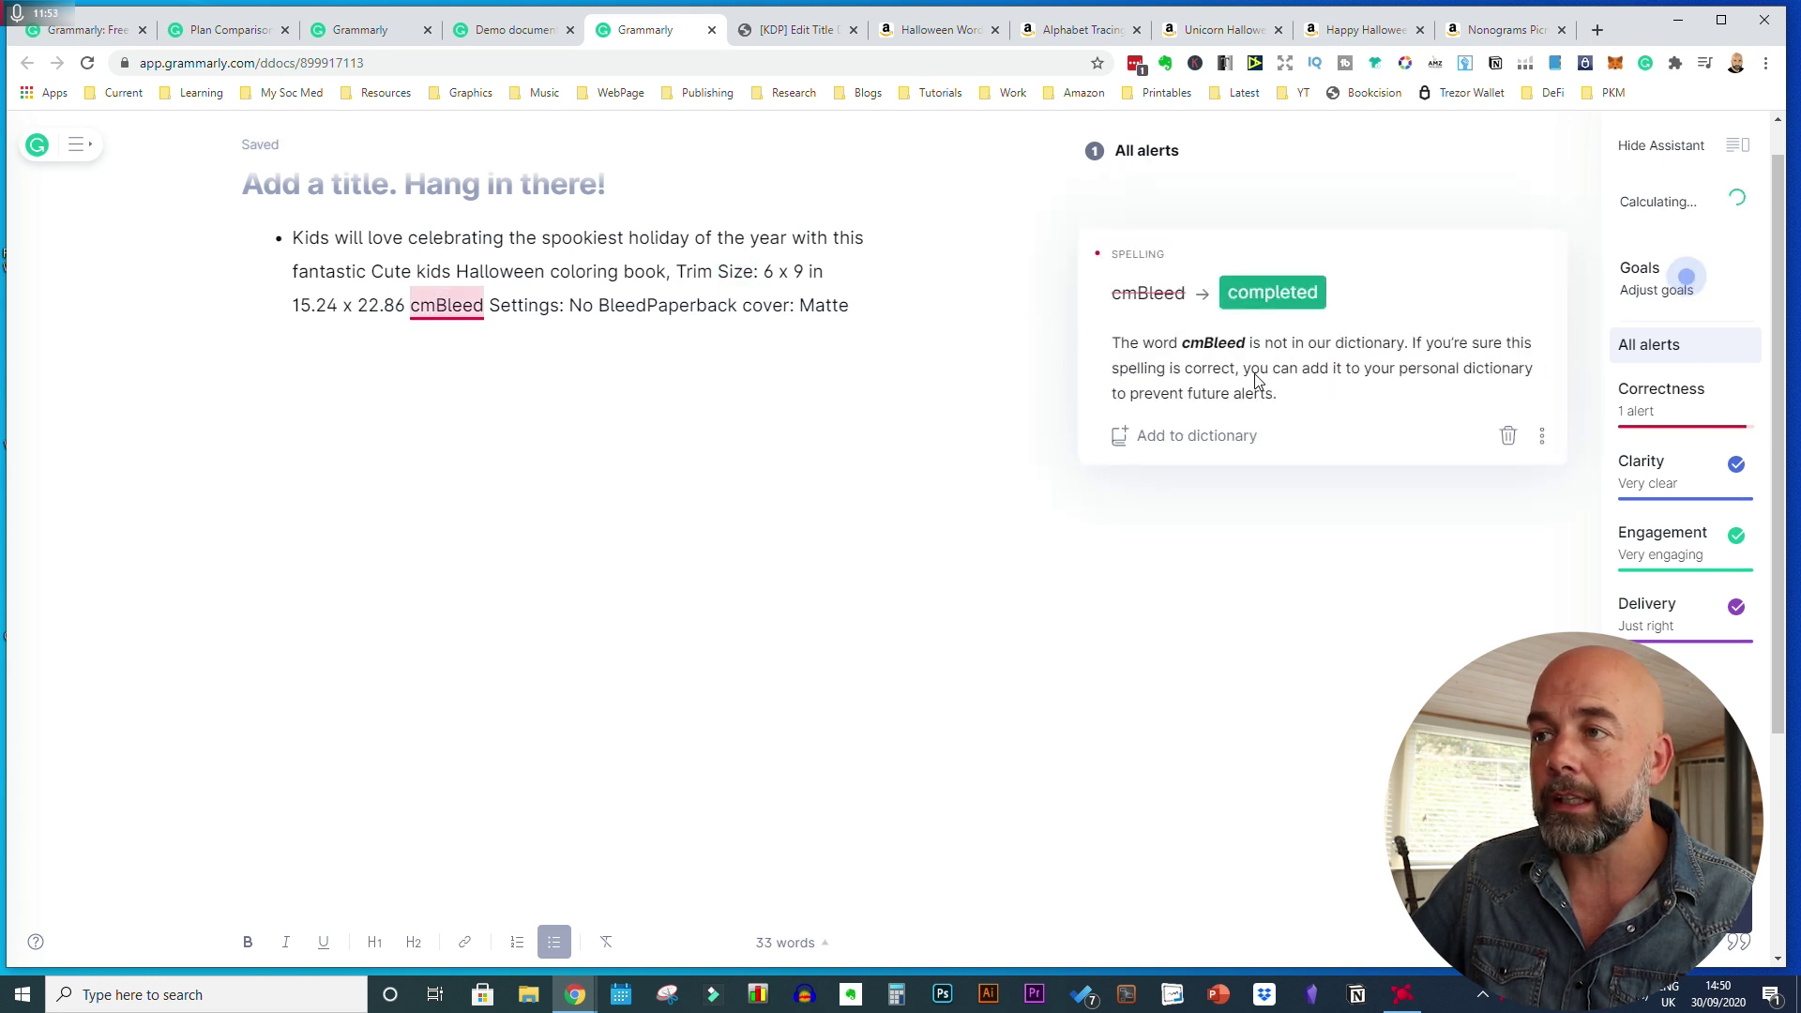
pyautogui.click(1278, 308)
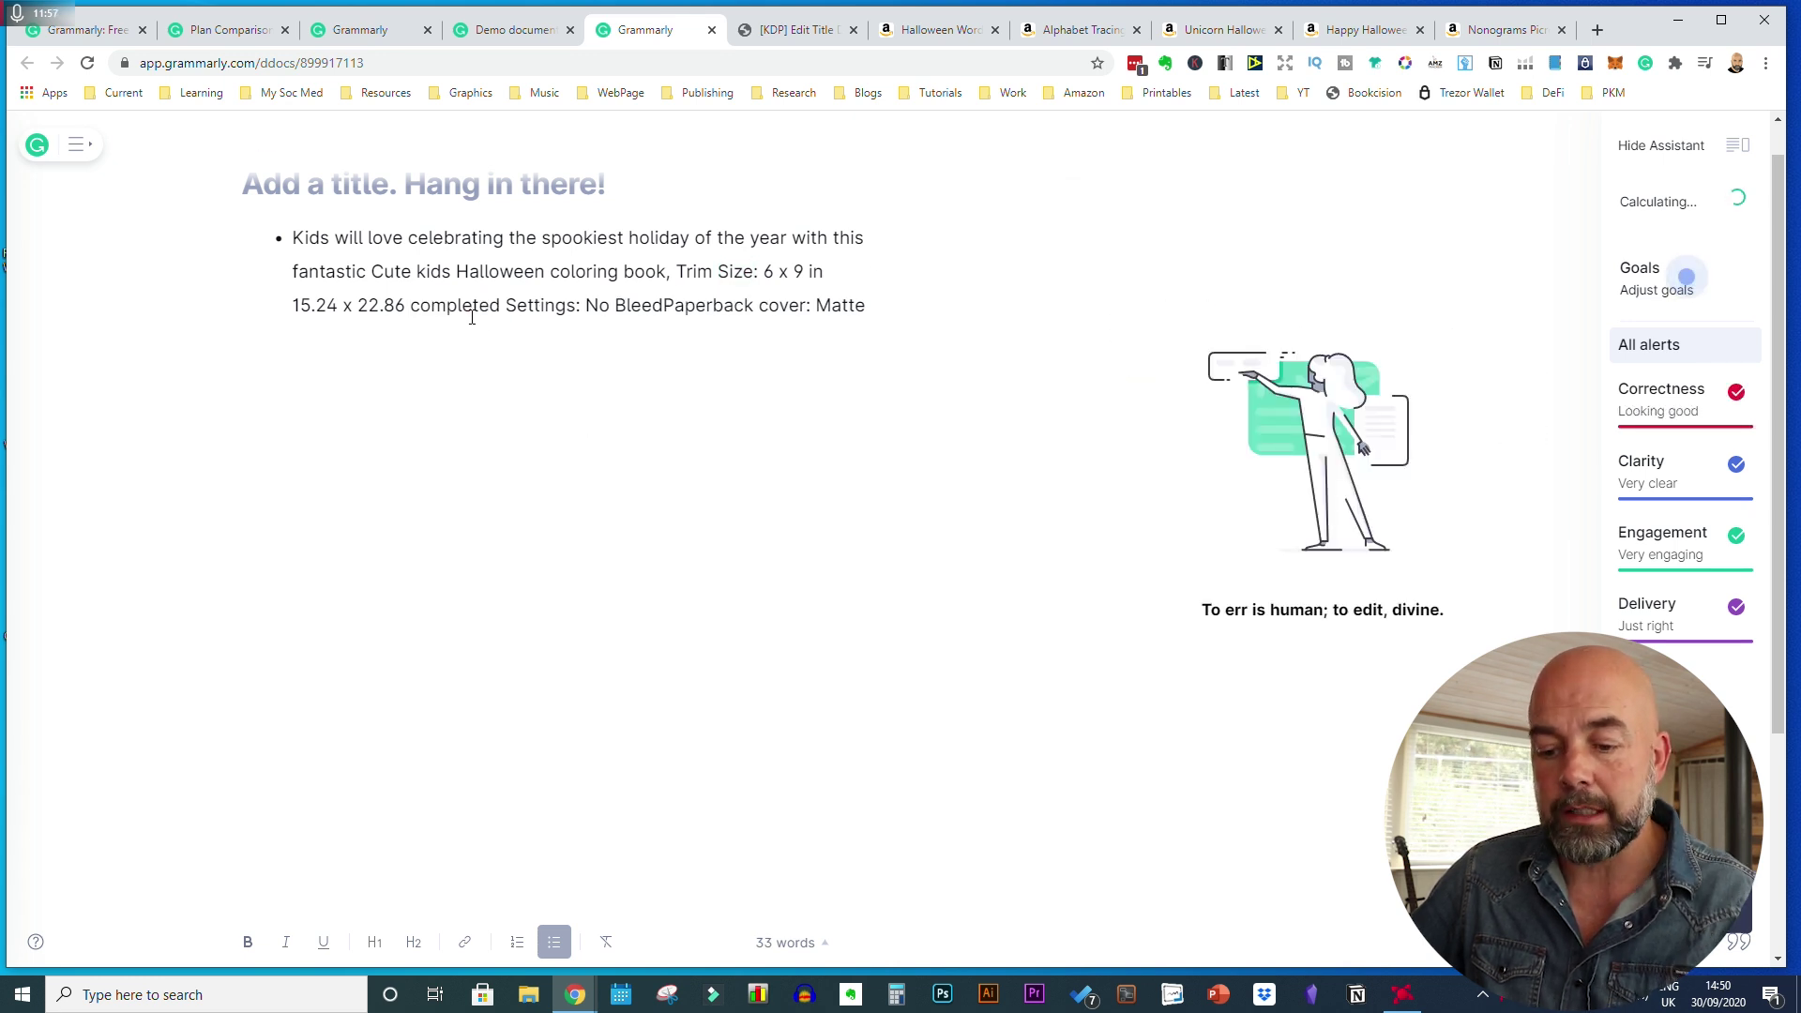
pyautogui.hotkey('ctrl', 'z')
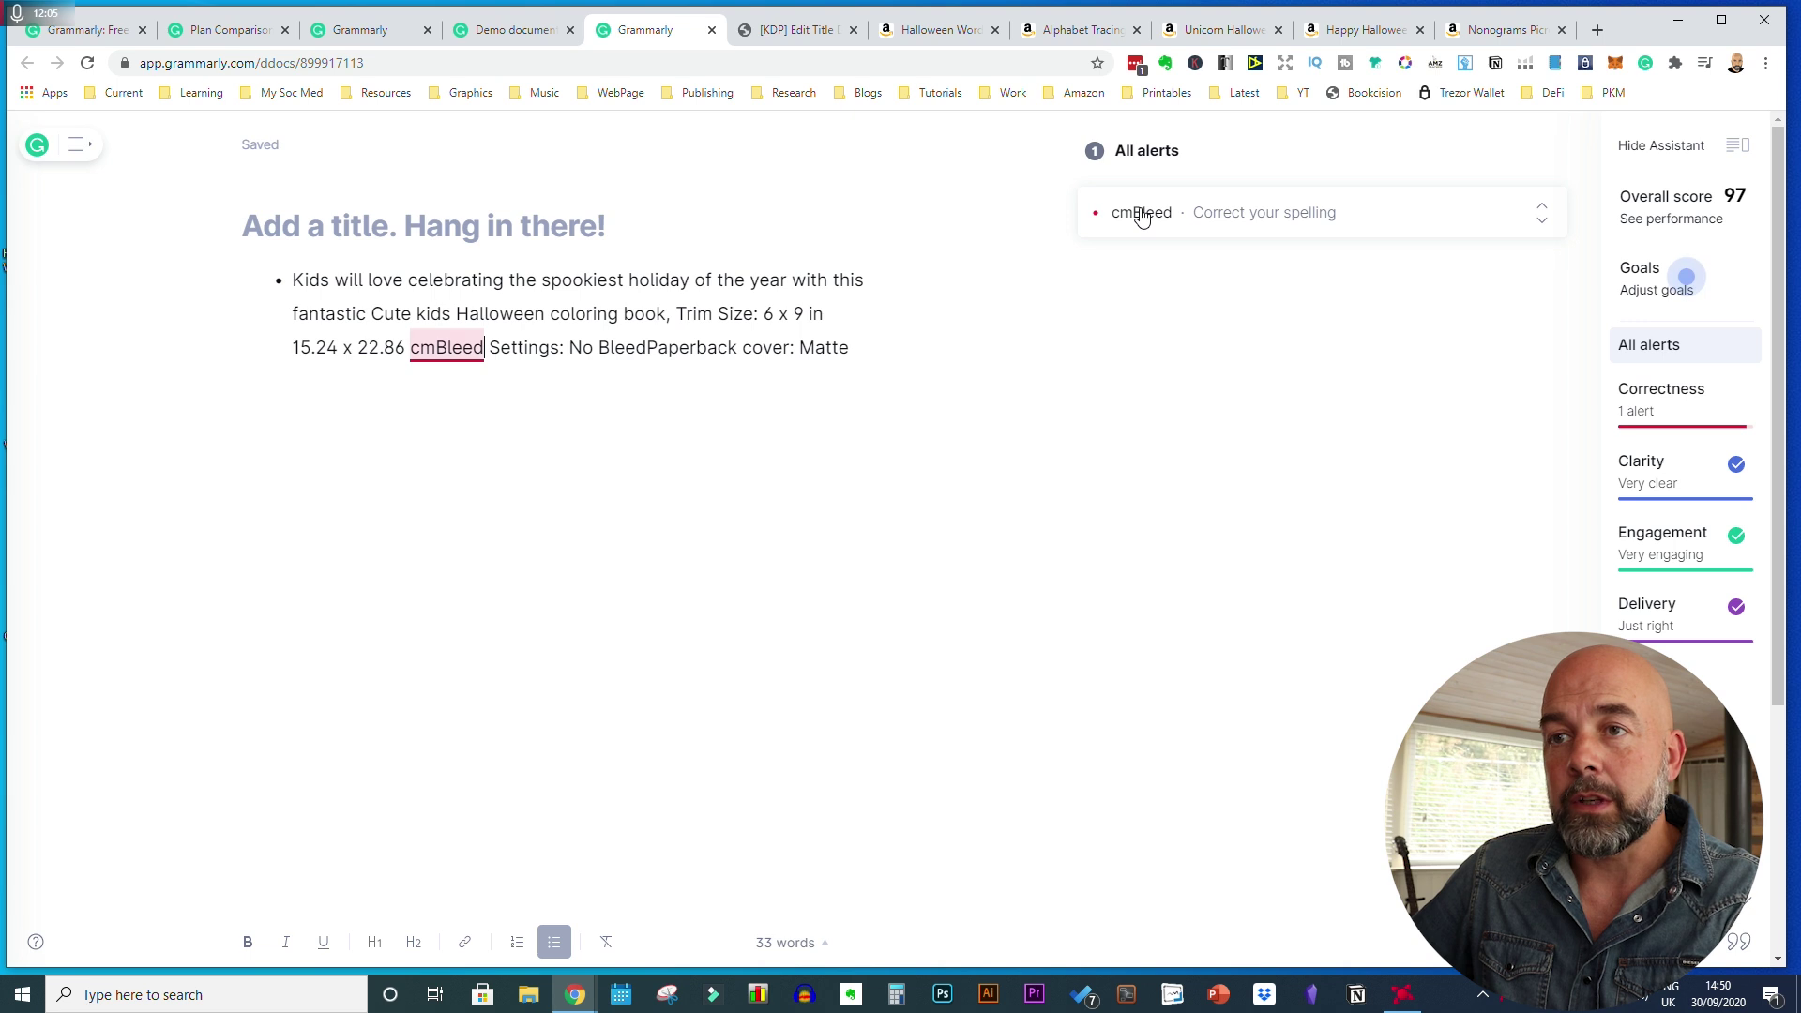
pyautogui.click(1138, 214)
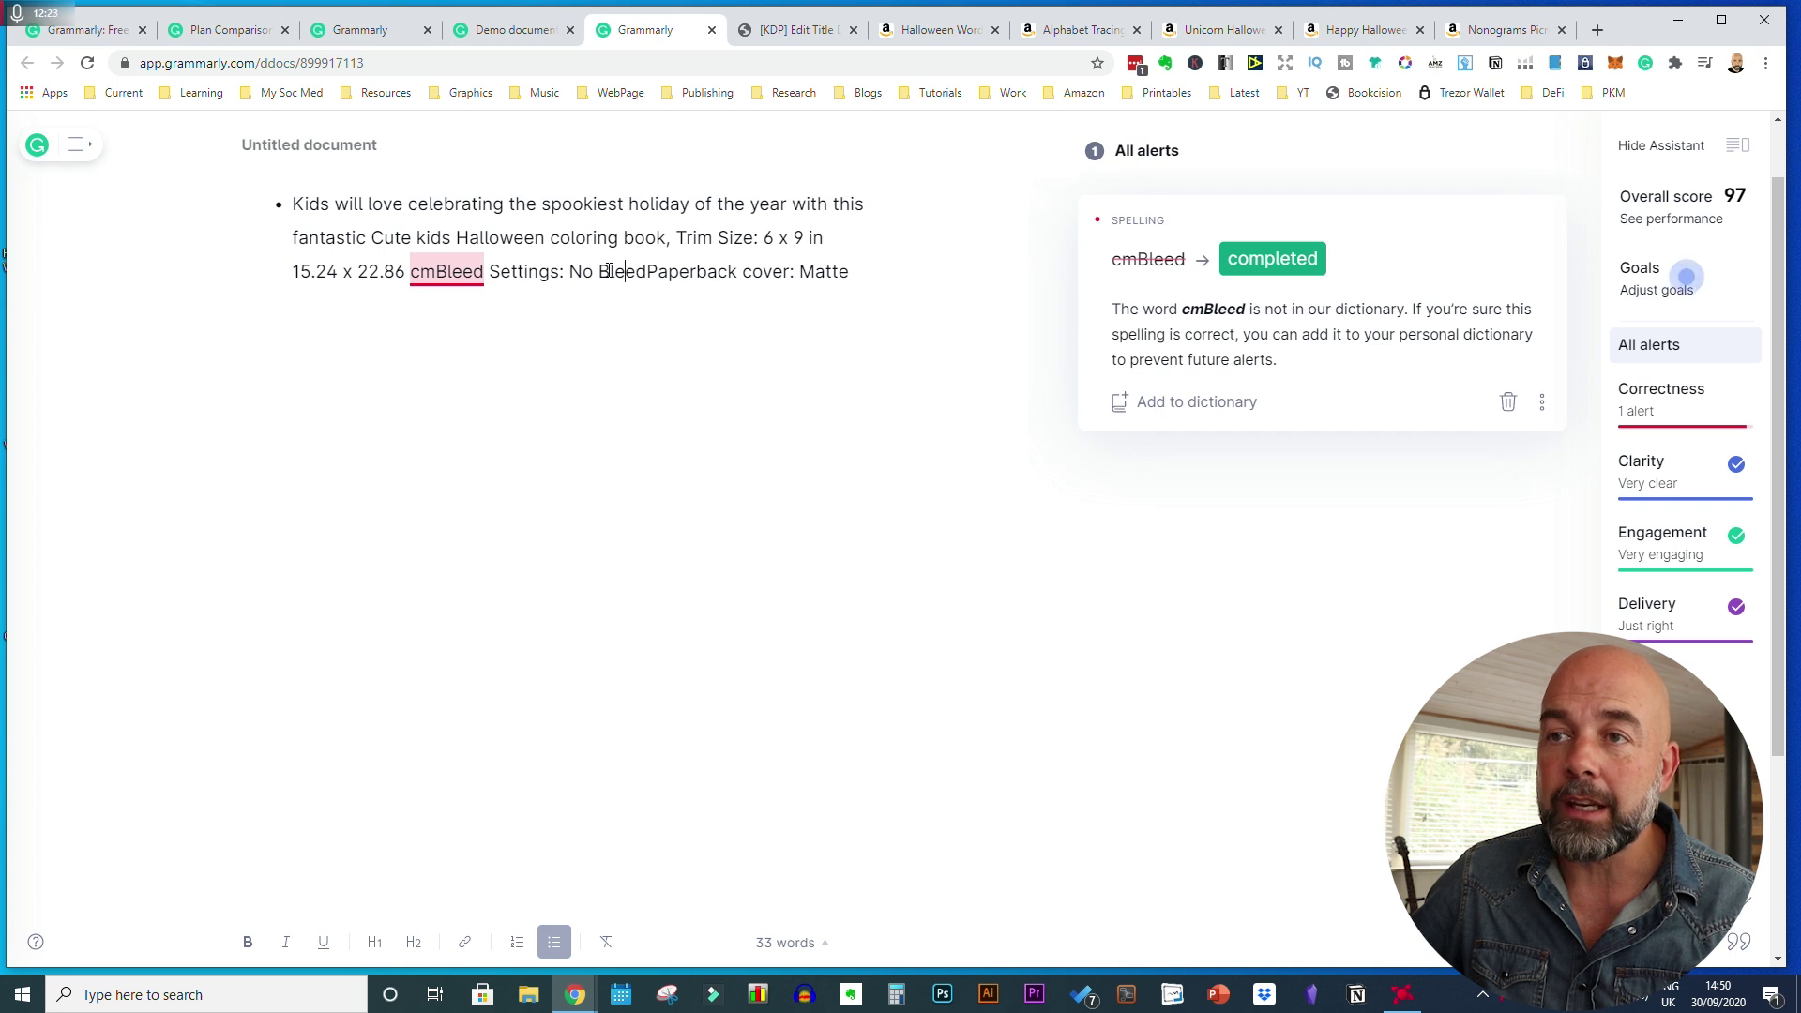
# - Inspect the run-together word BleedPaperback and leave it unchanged
pyautogui.moveTo(599, 273); pyautogui.dragTo(738, 274)
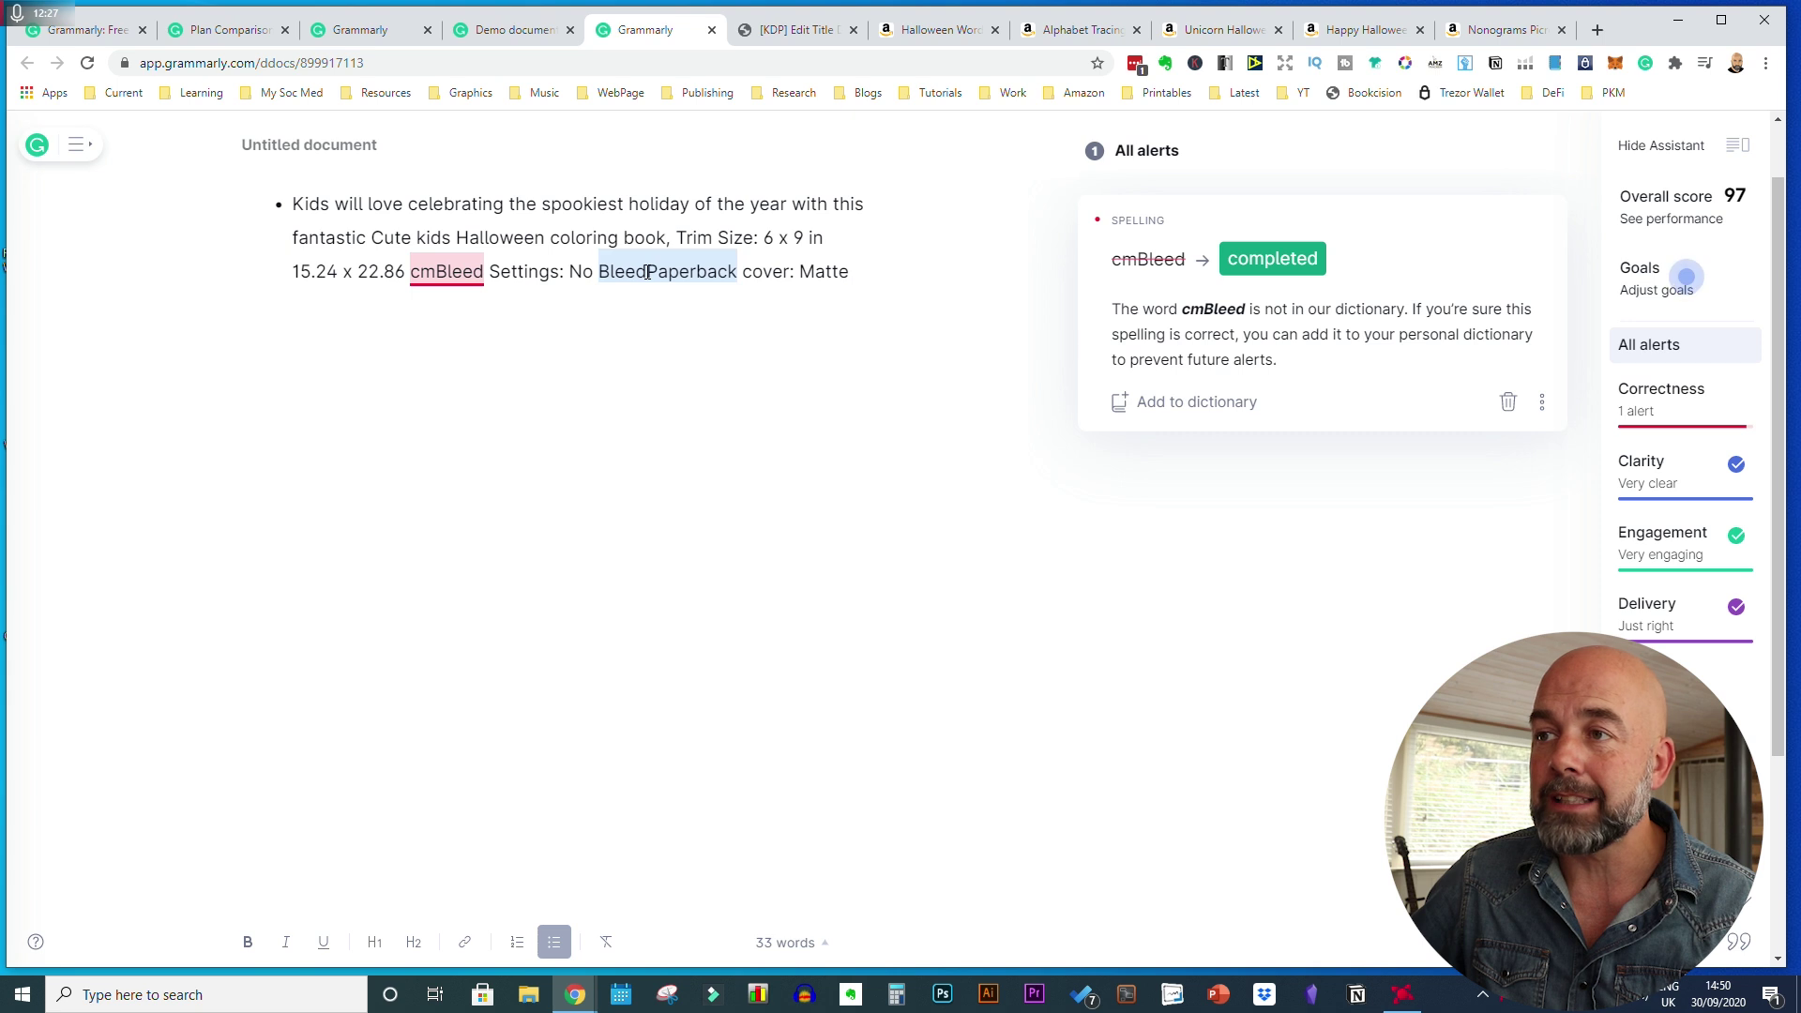
pyautogui.click(647, 354)
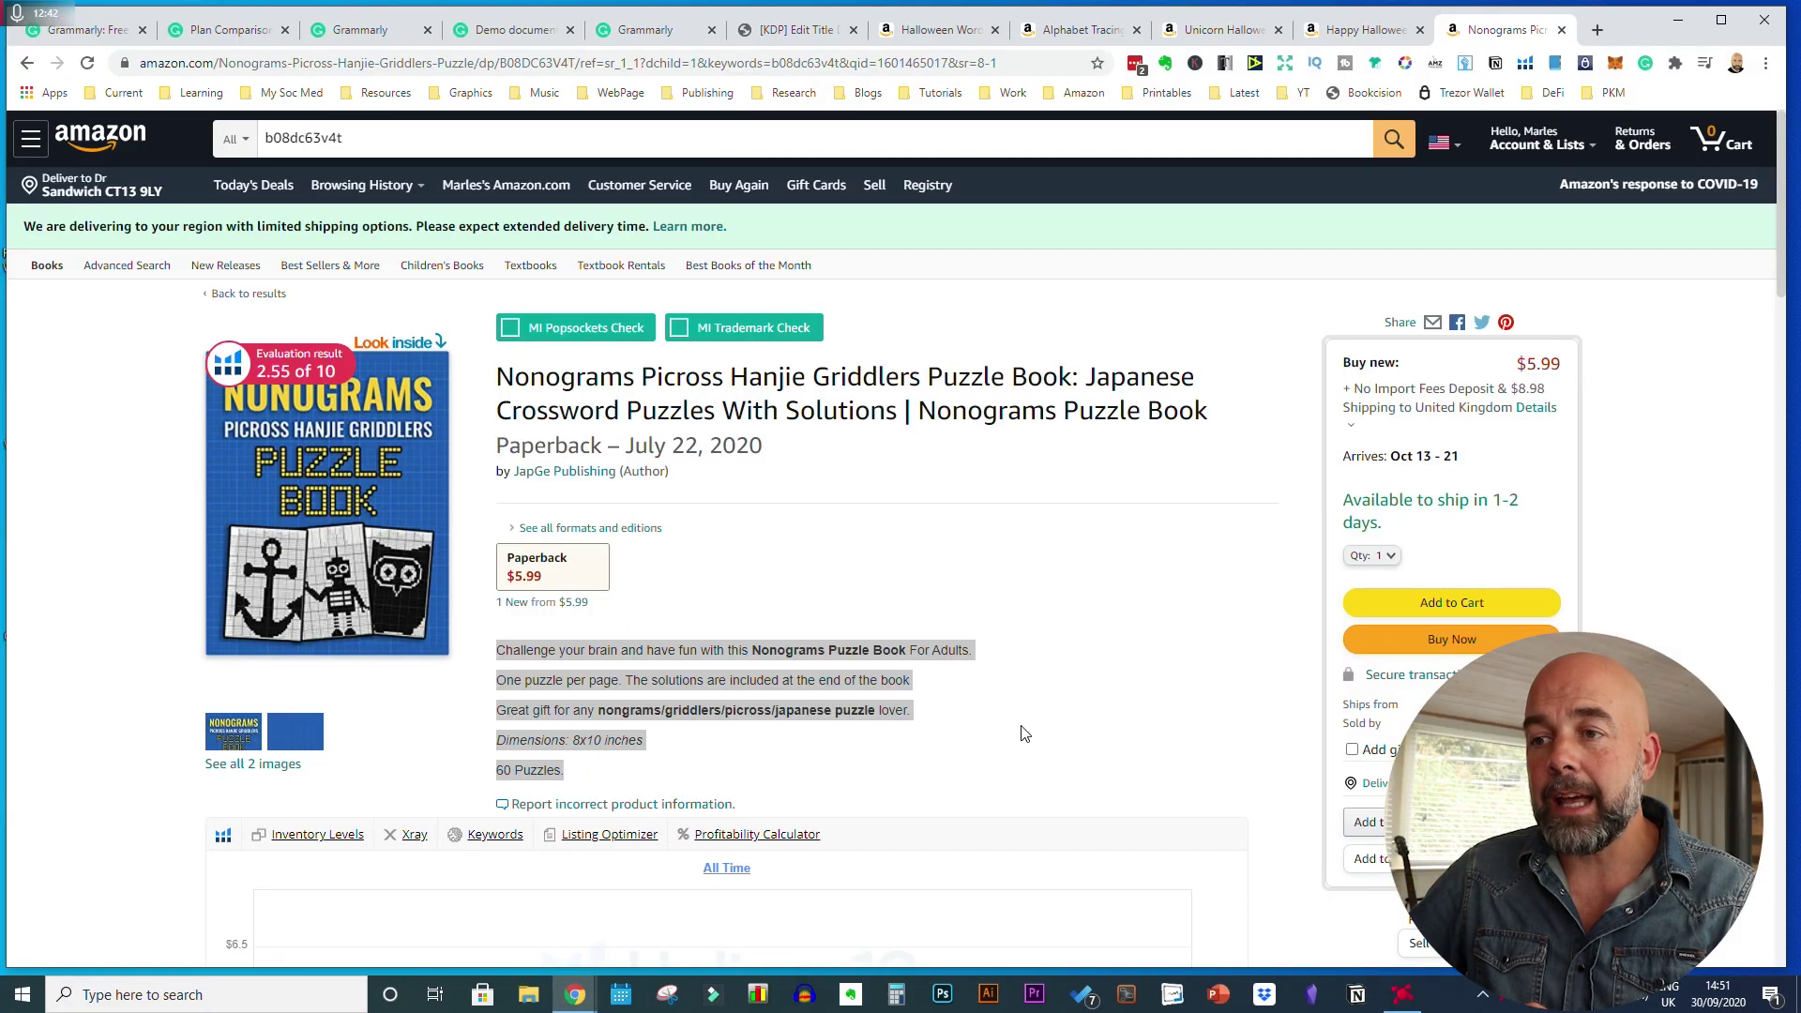
# - Copy the Nonograms Puzzle Book's Amazon description over the old Grammarly text, giving 39 words
pyautogui.click(924, 775)
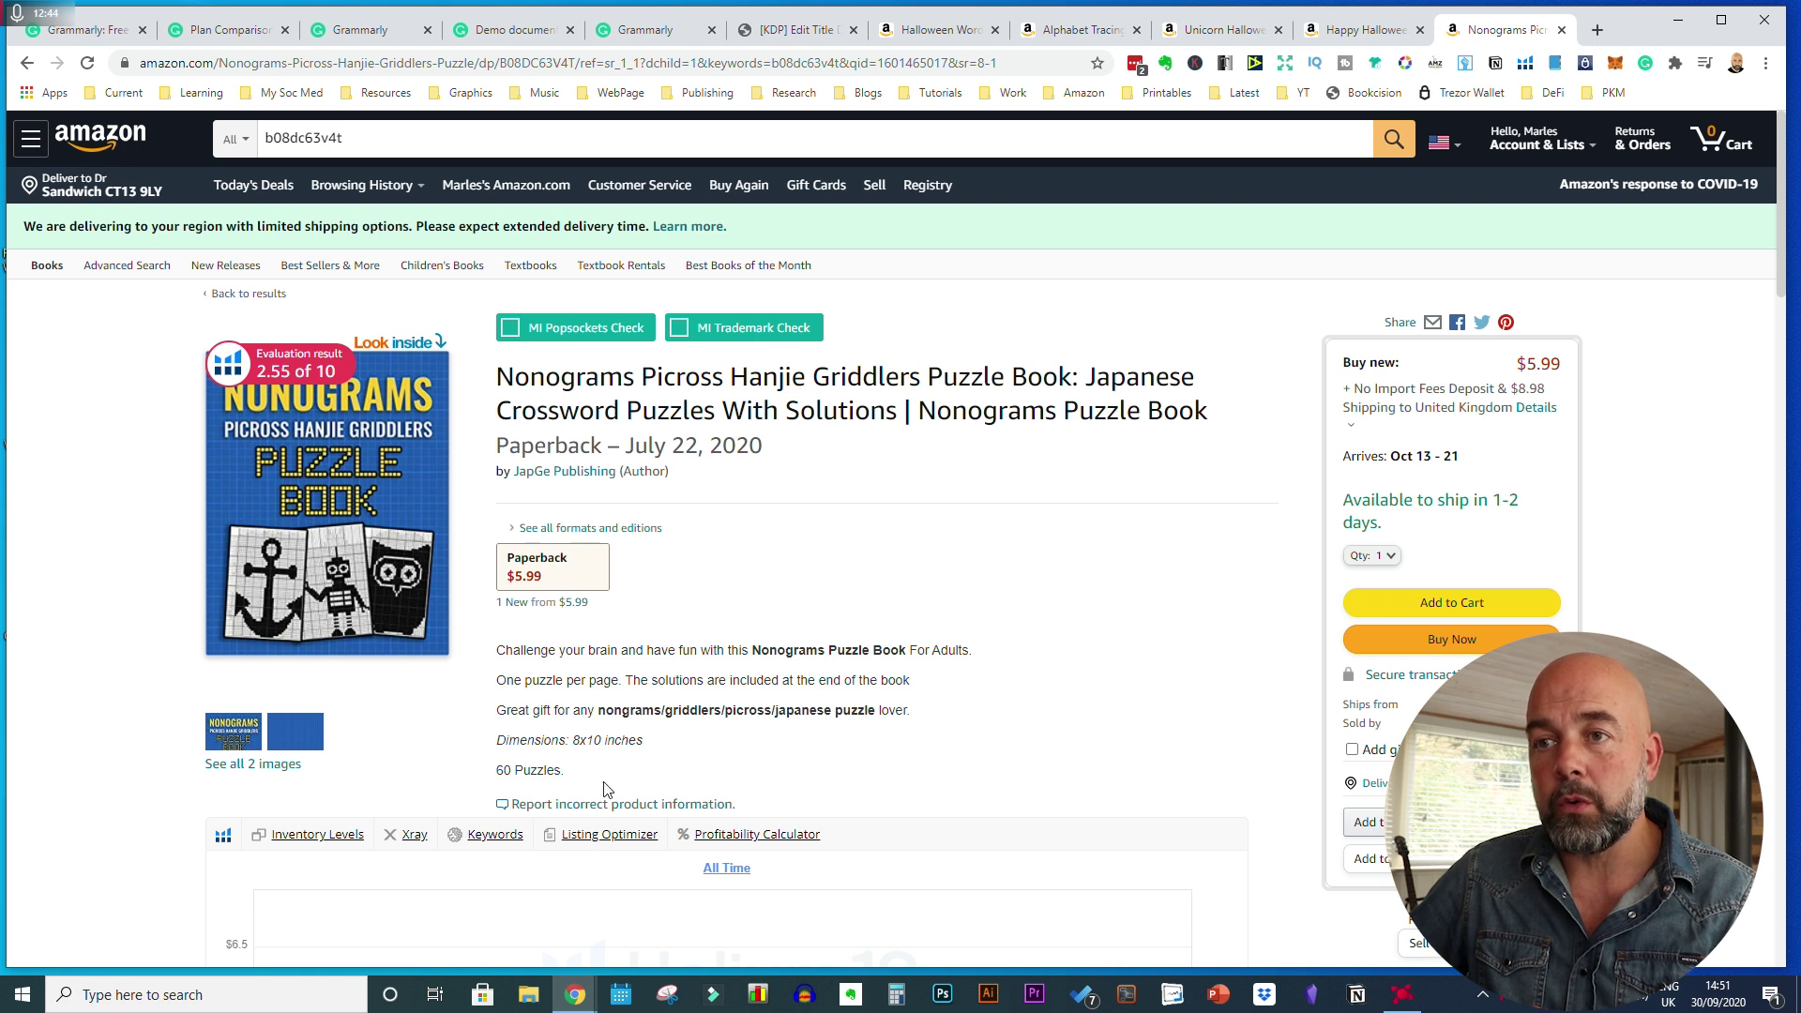
pyautogui.moveTo(594, 781); pyautogui.dragTo(498, 651)
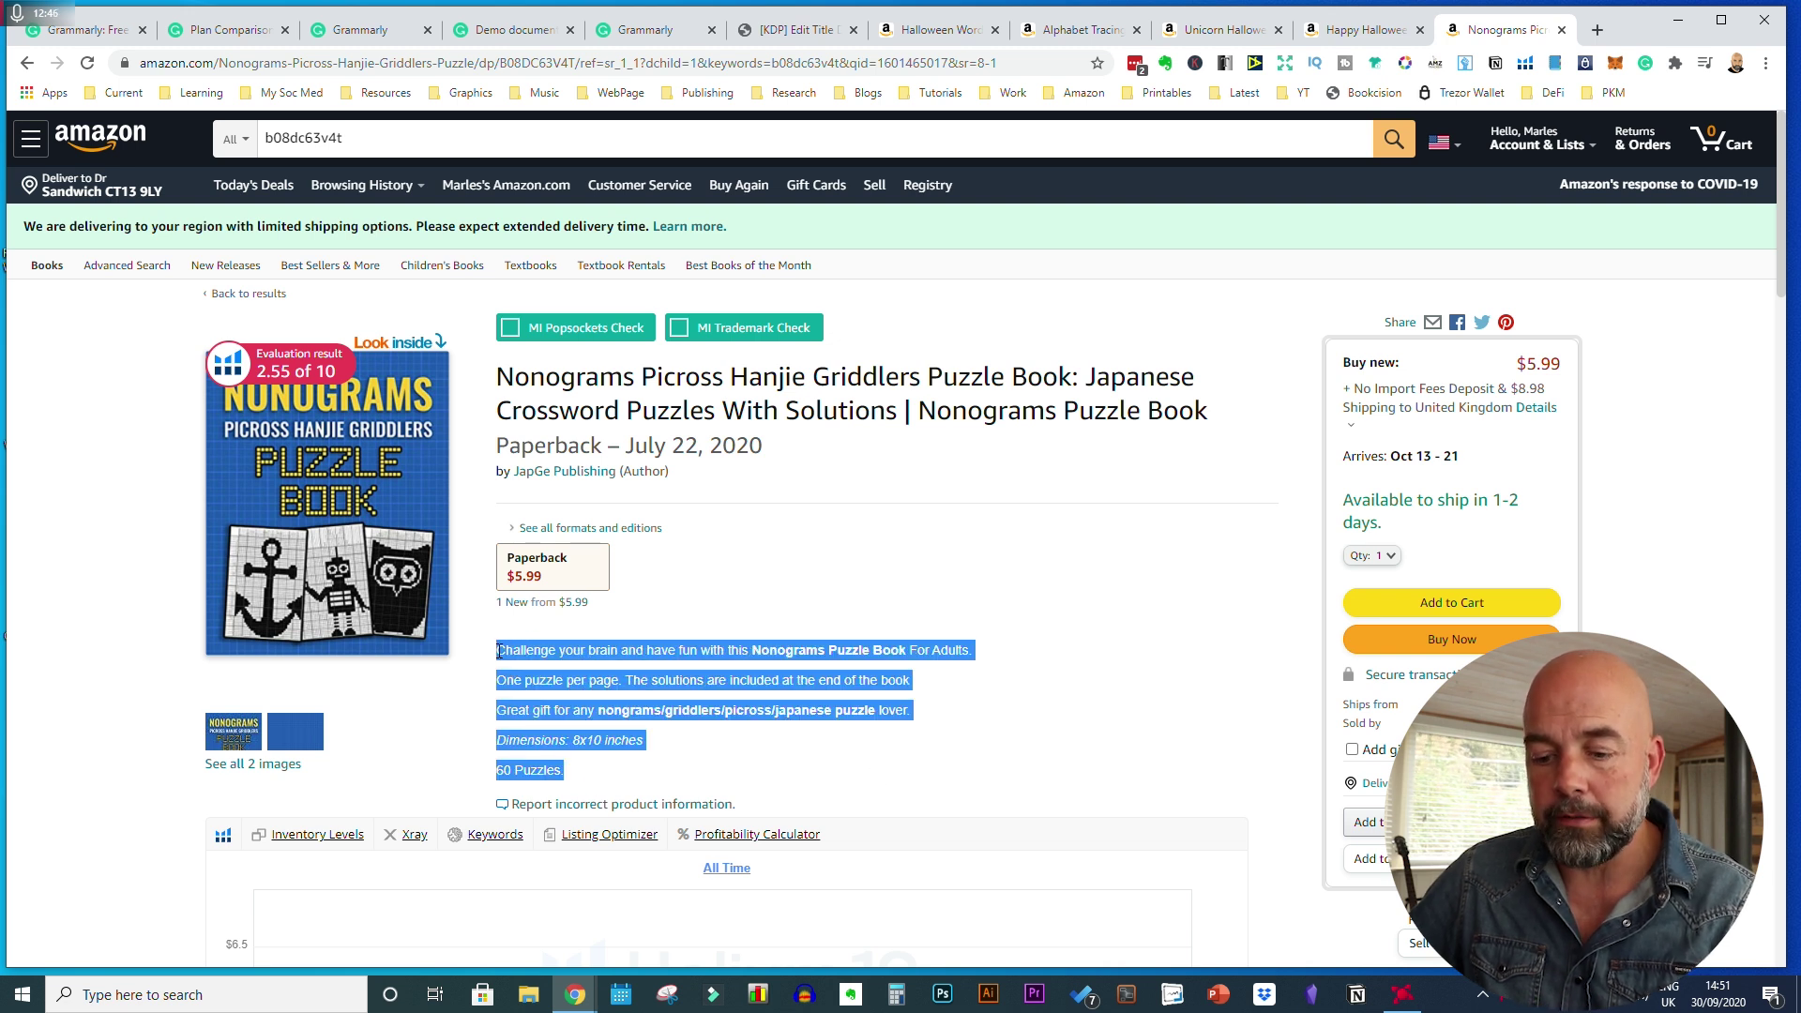
pyautogui.hotkey('ctrl', 'c')
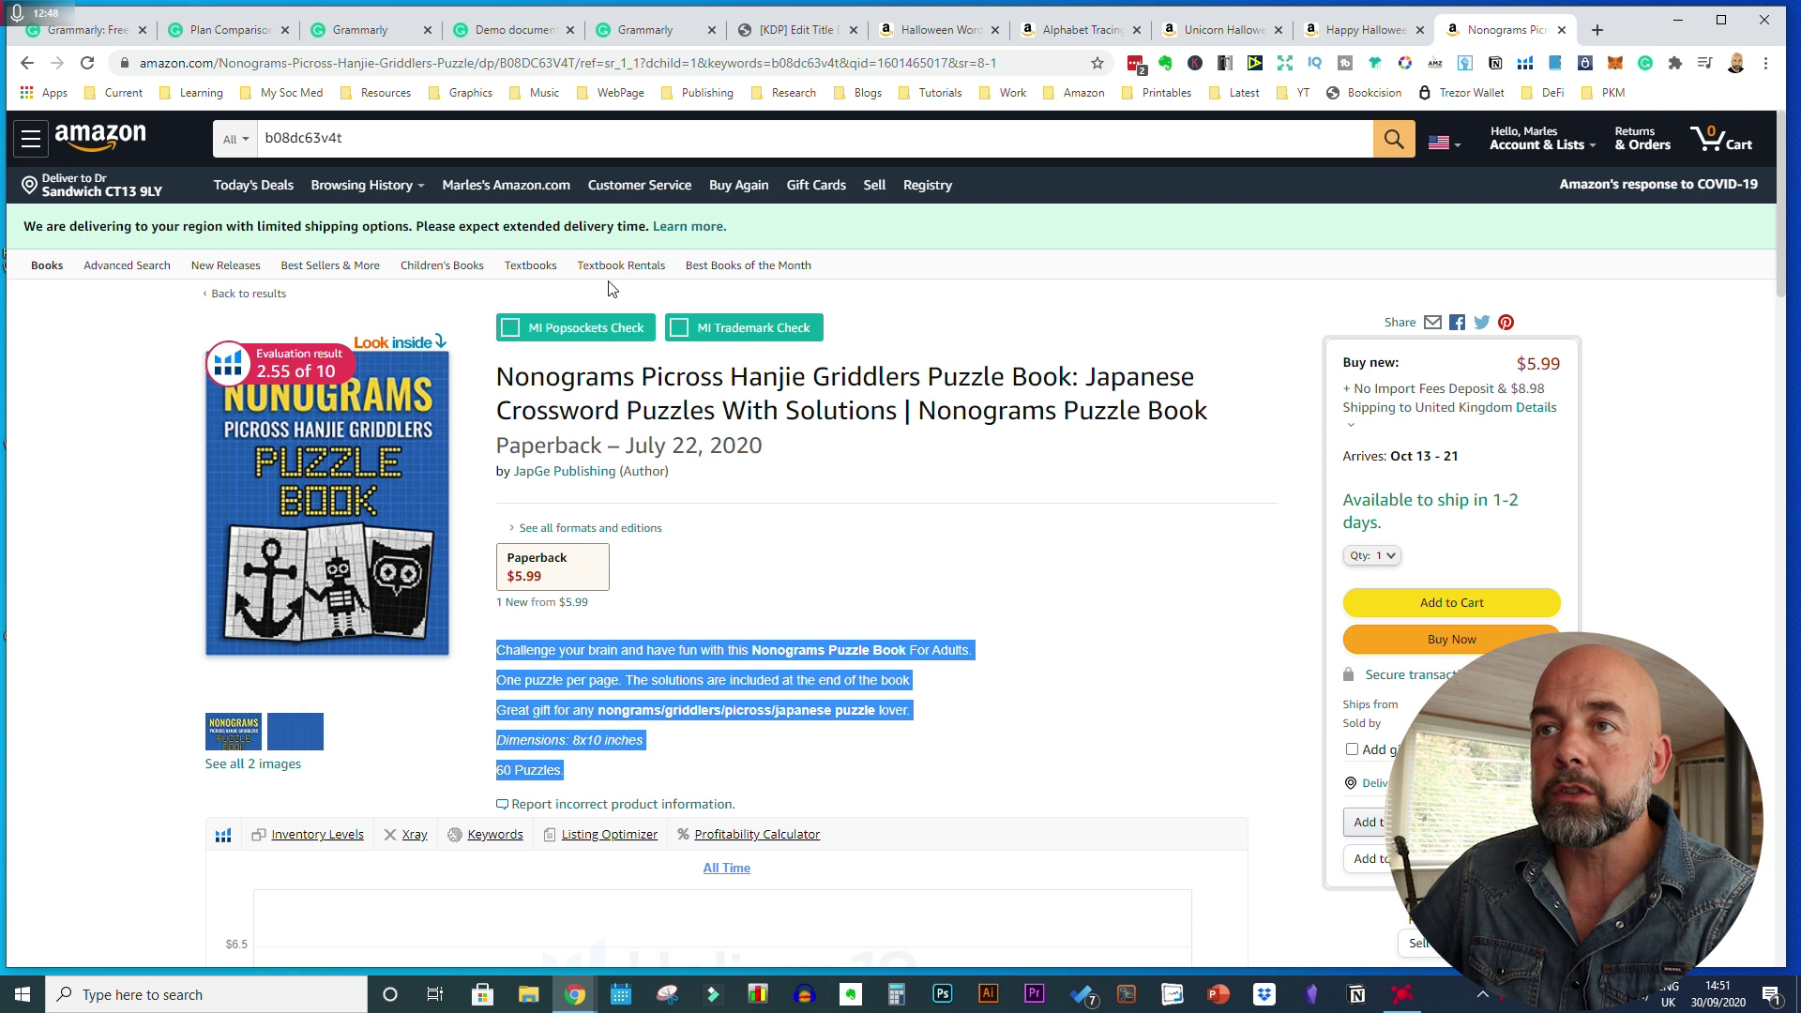
pyautogui.hotkey('ctrl', '5')
pyautogui.hotkey('ctrl', 'v')
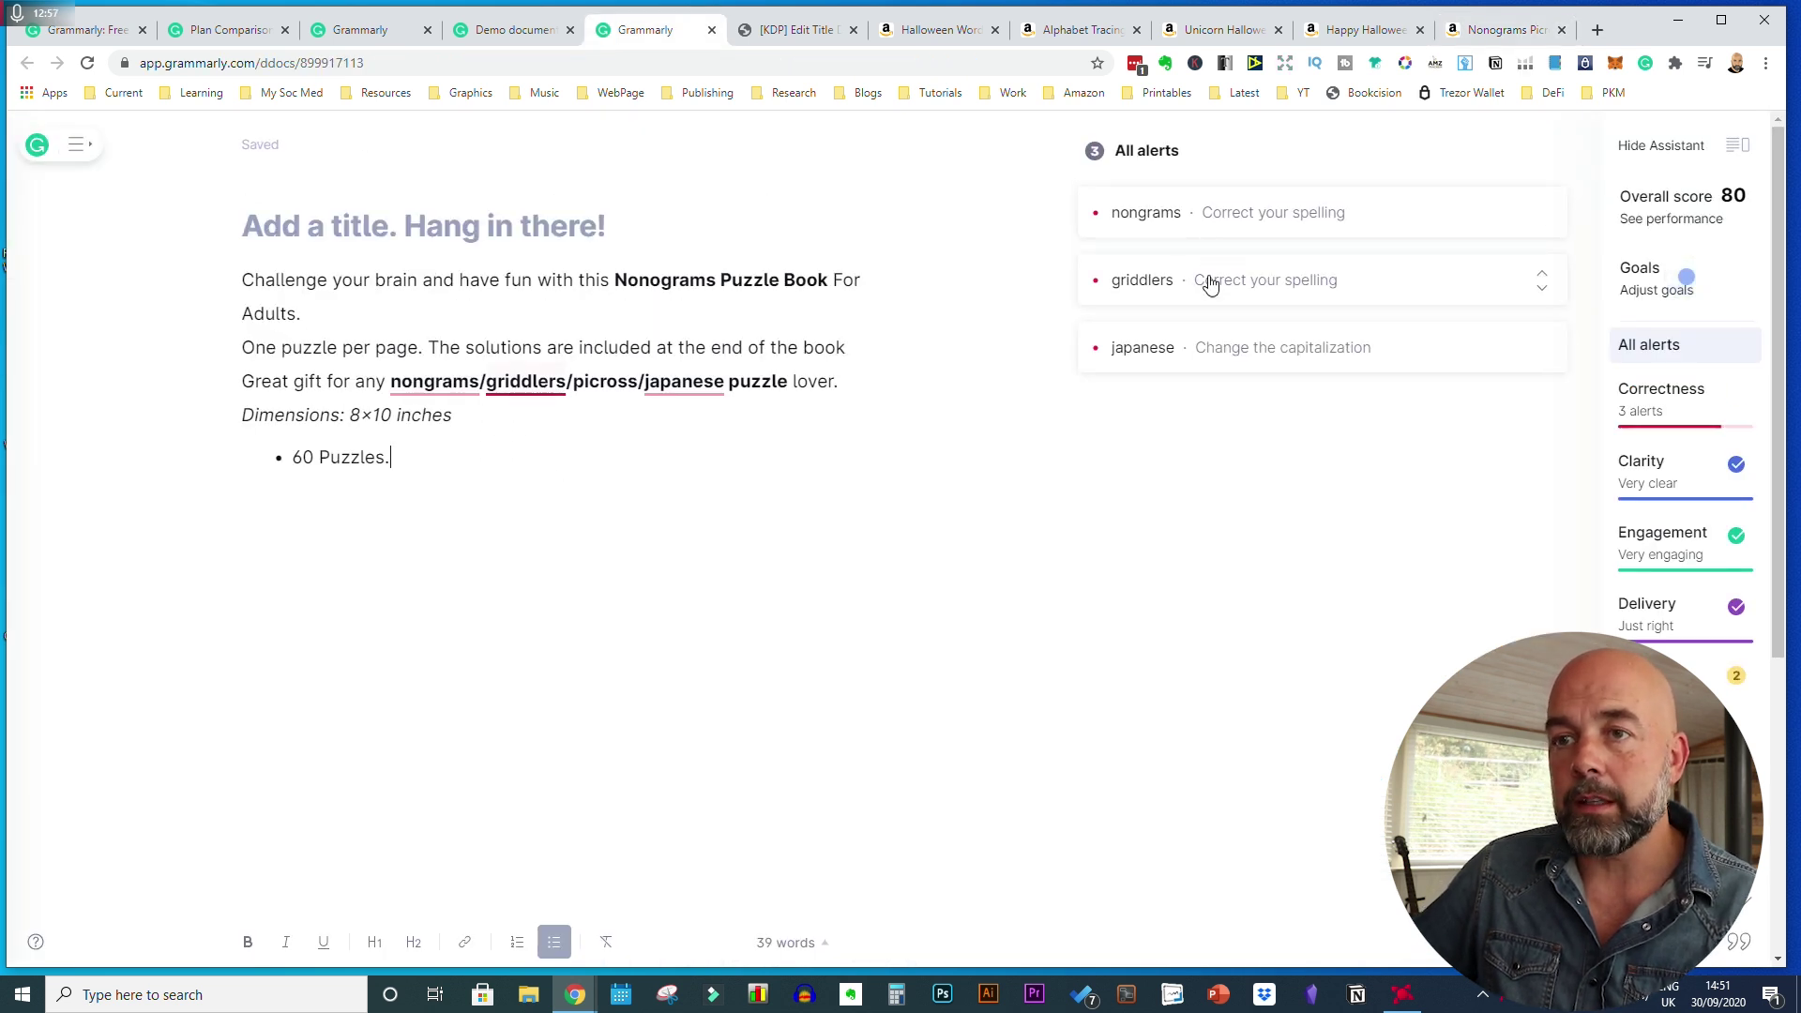
# - Accept fixes nongrams→nonograms, japanese→Japanese and lover→lovers, leaving the griddlers alert unchanged
pyautogui.click(434, 383)
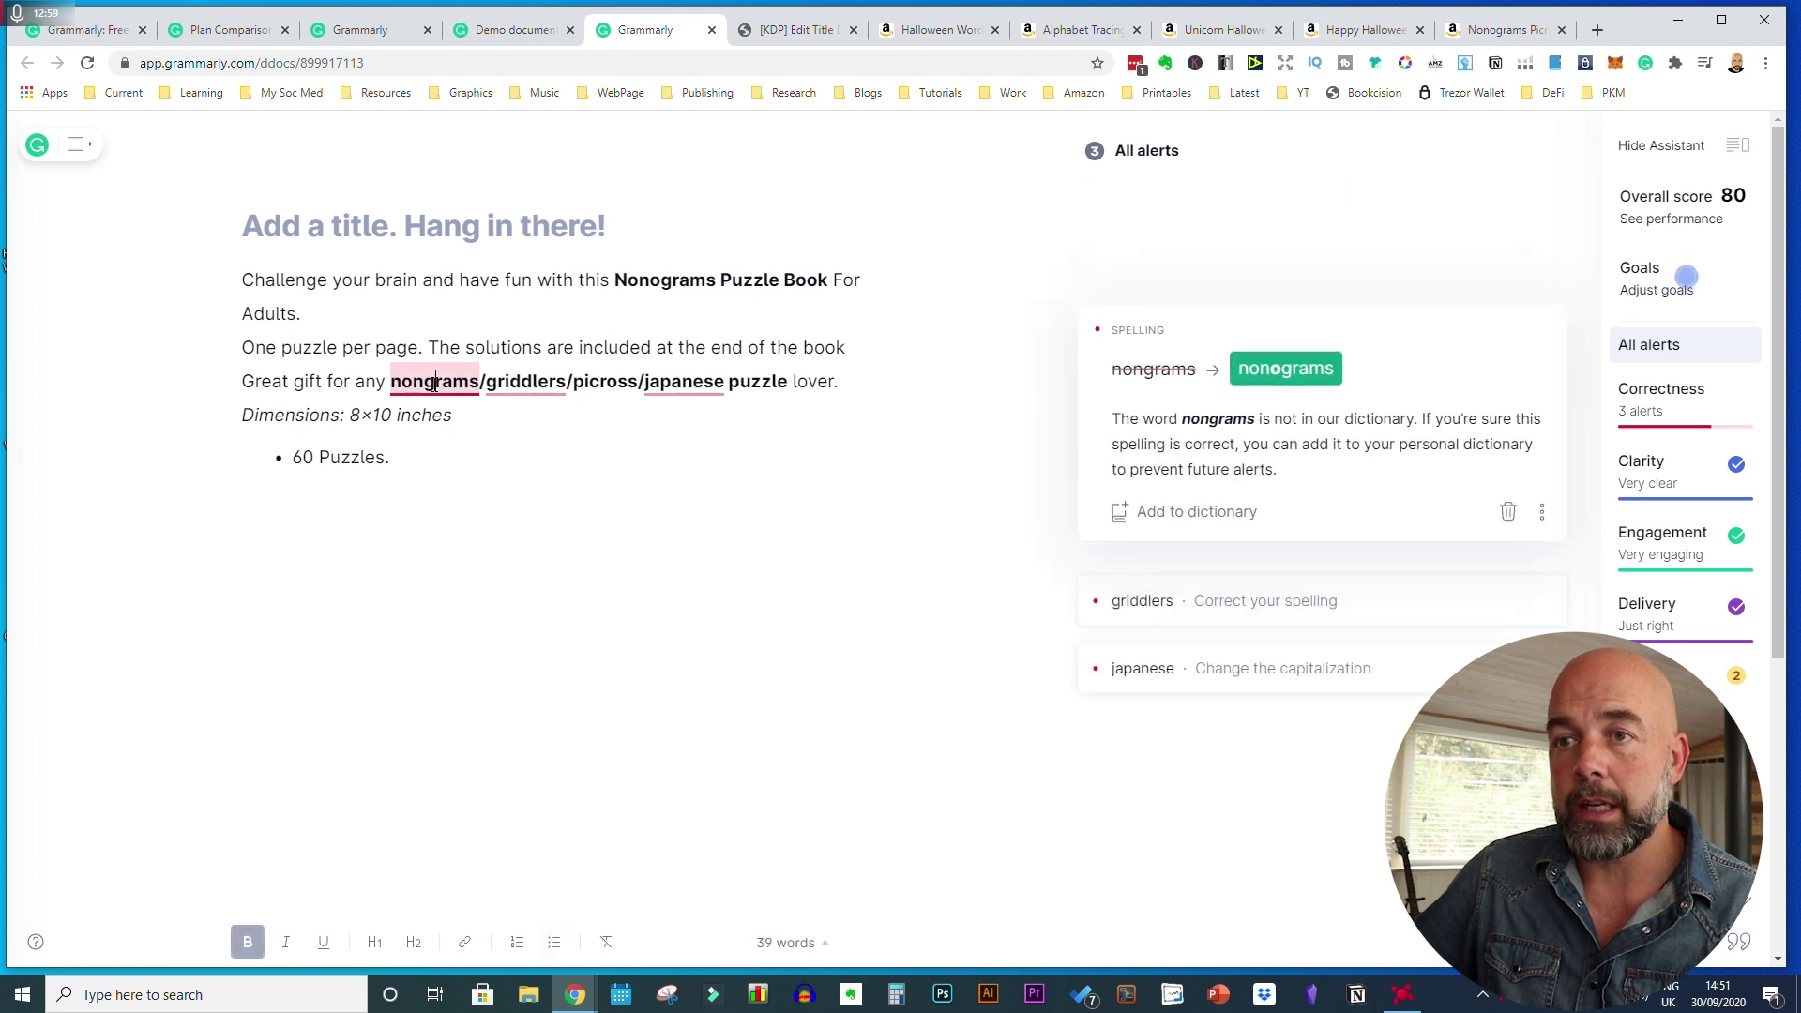
pyautogui.click(1284, 369)
pyautogui.click(533, 382)
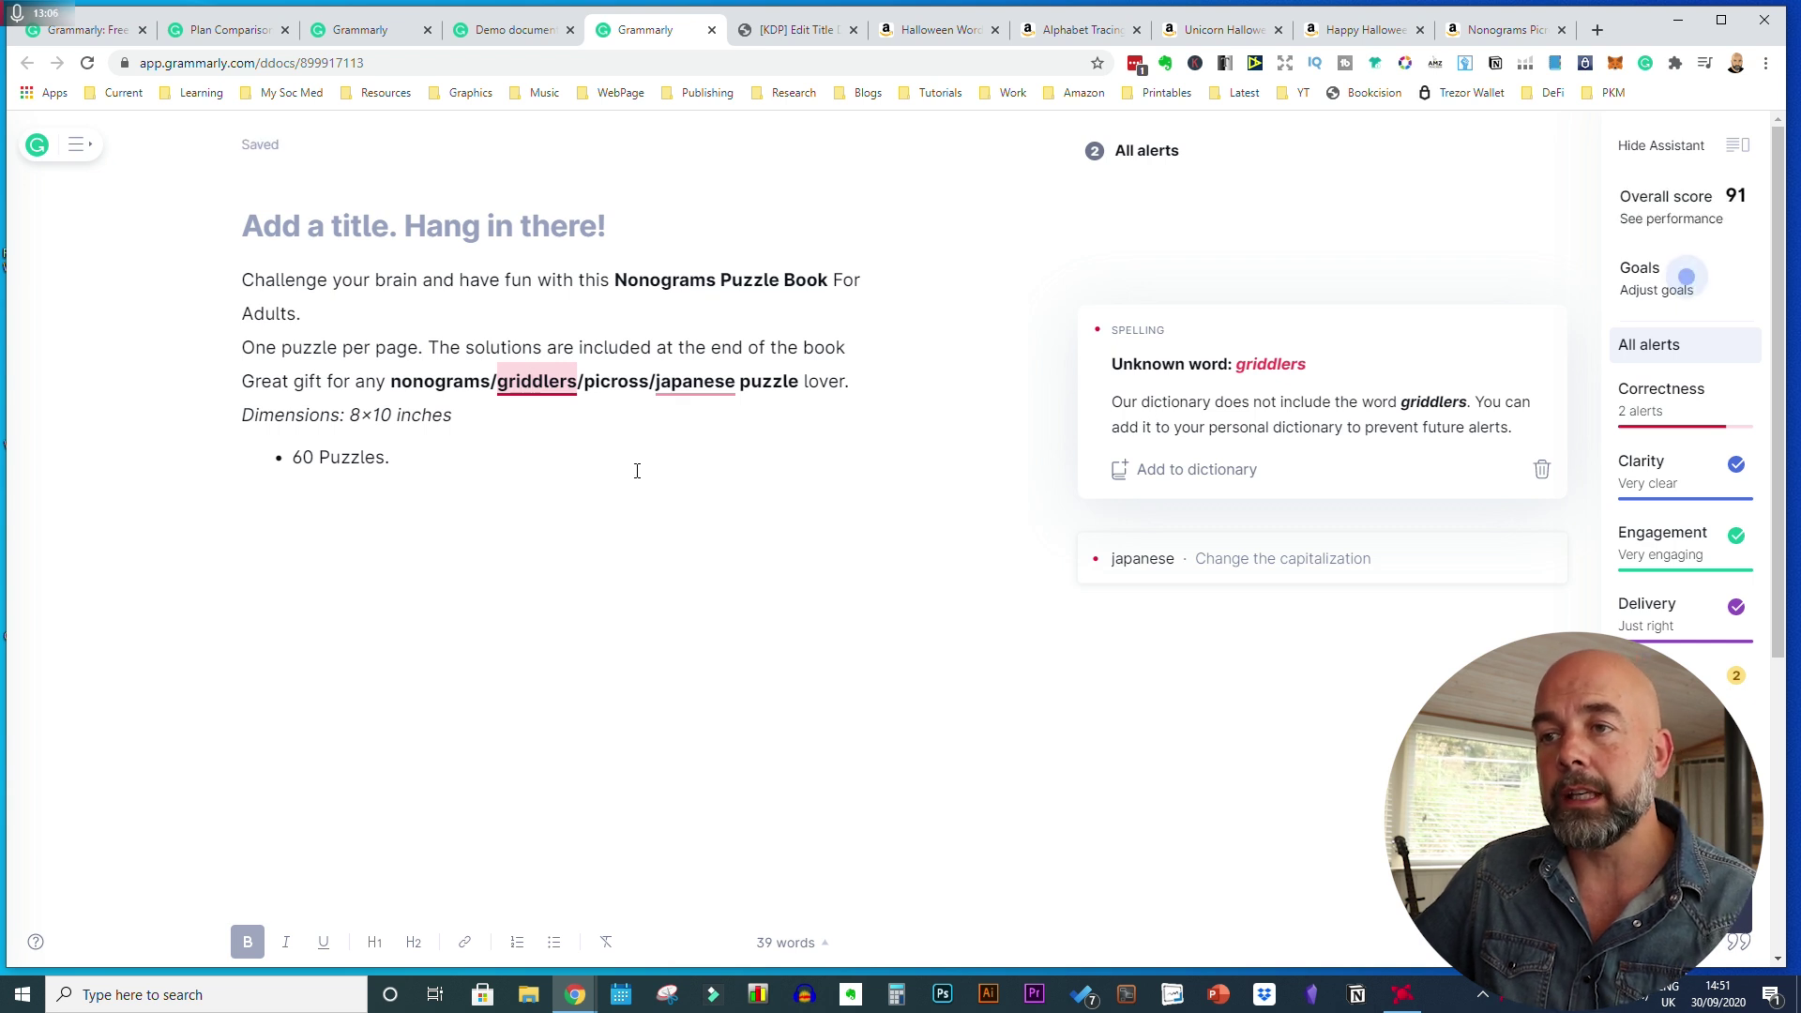
pyautogui.click(686, 384)
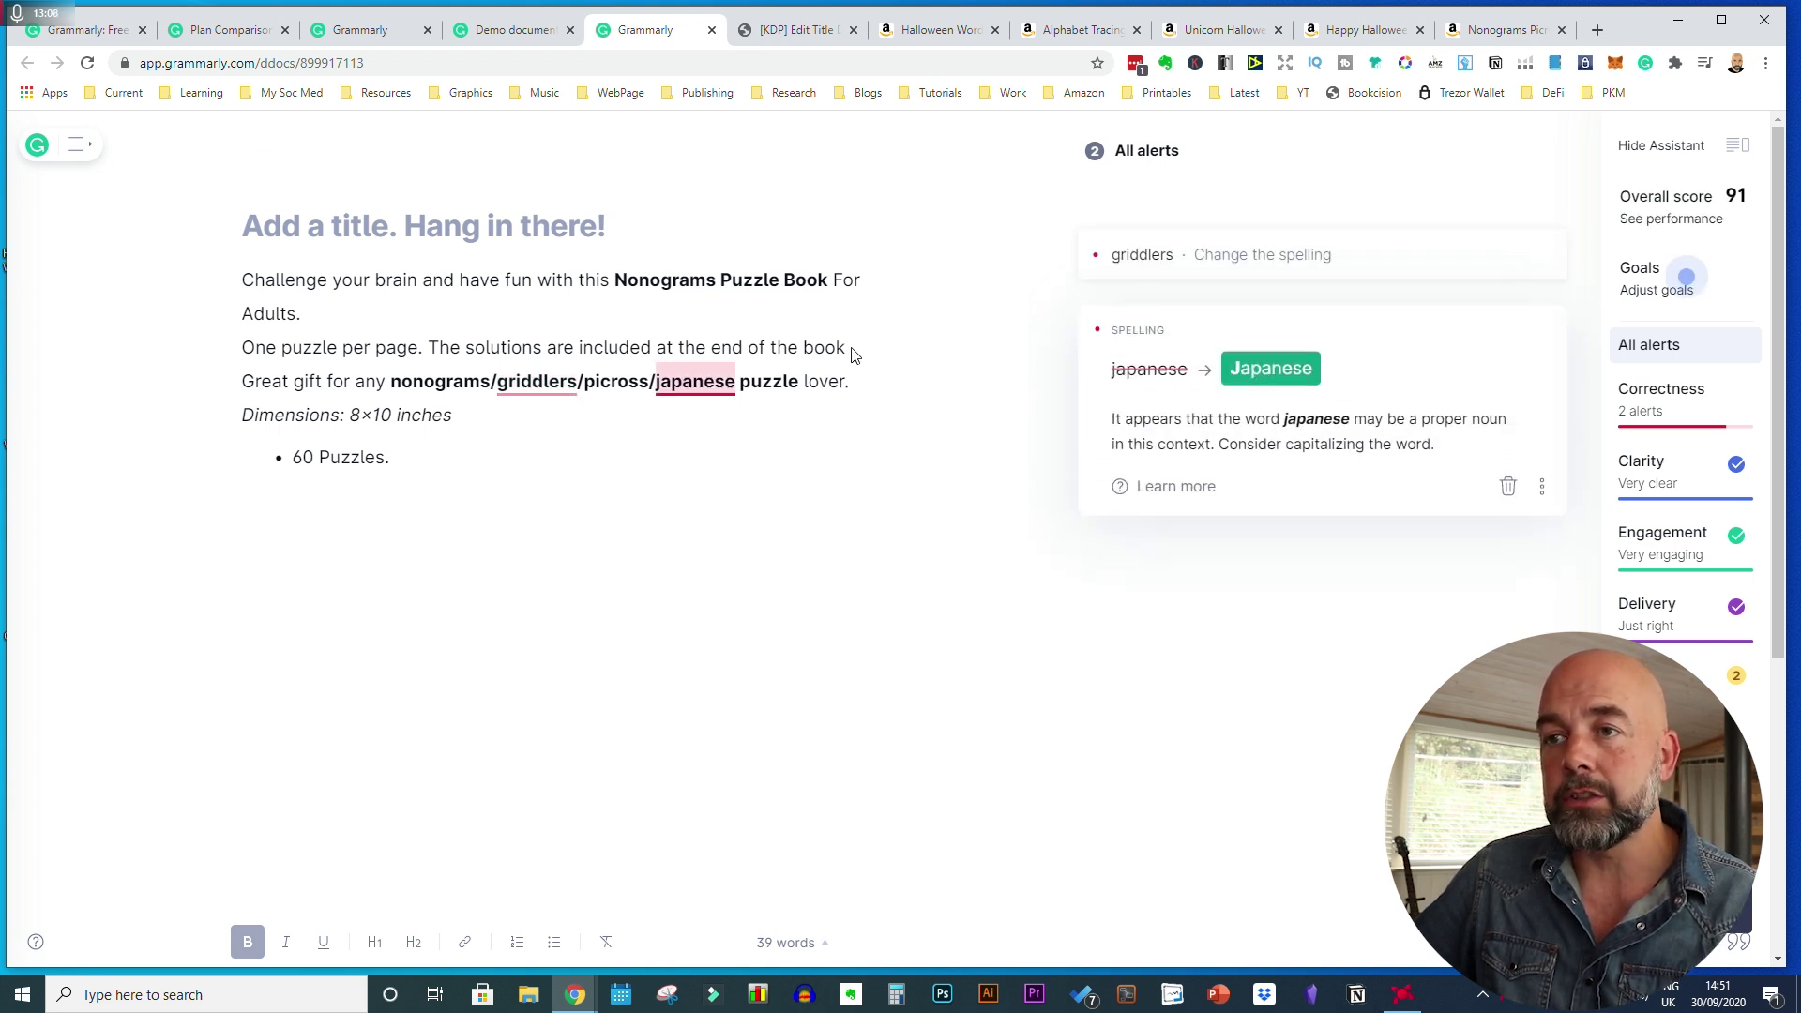
pyautogui.click(1285, 385)
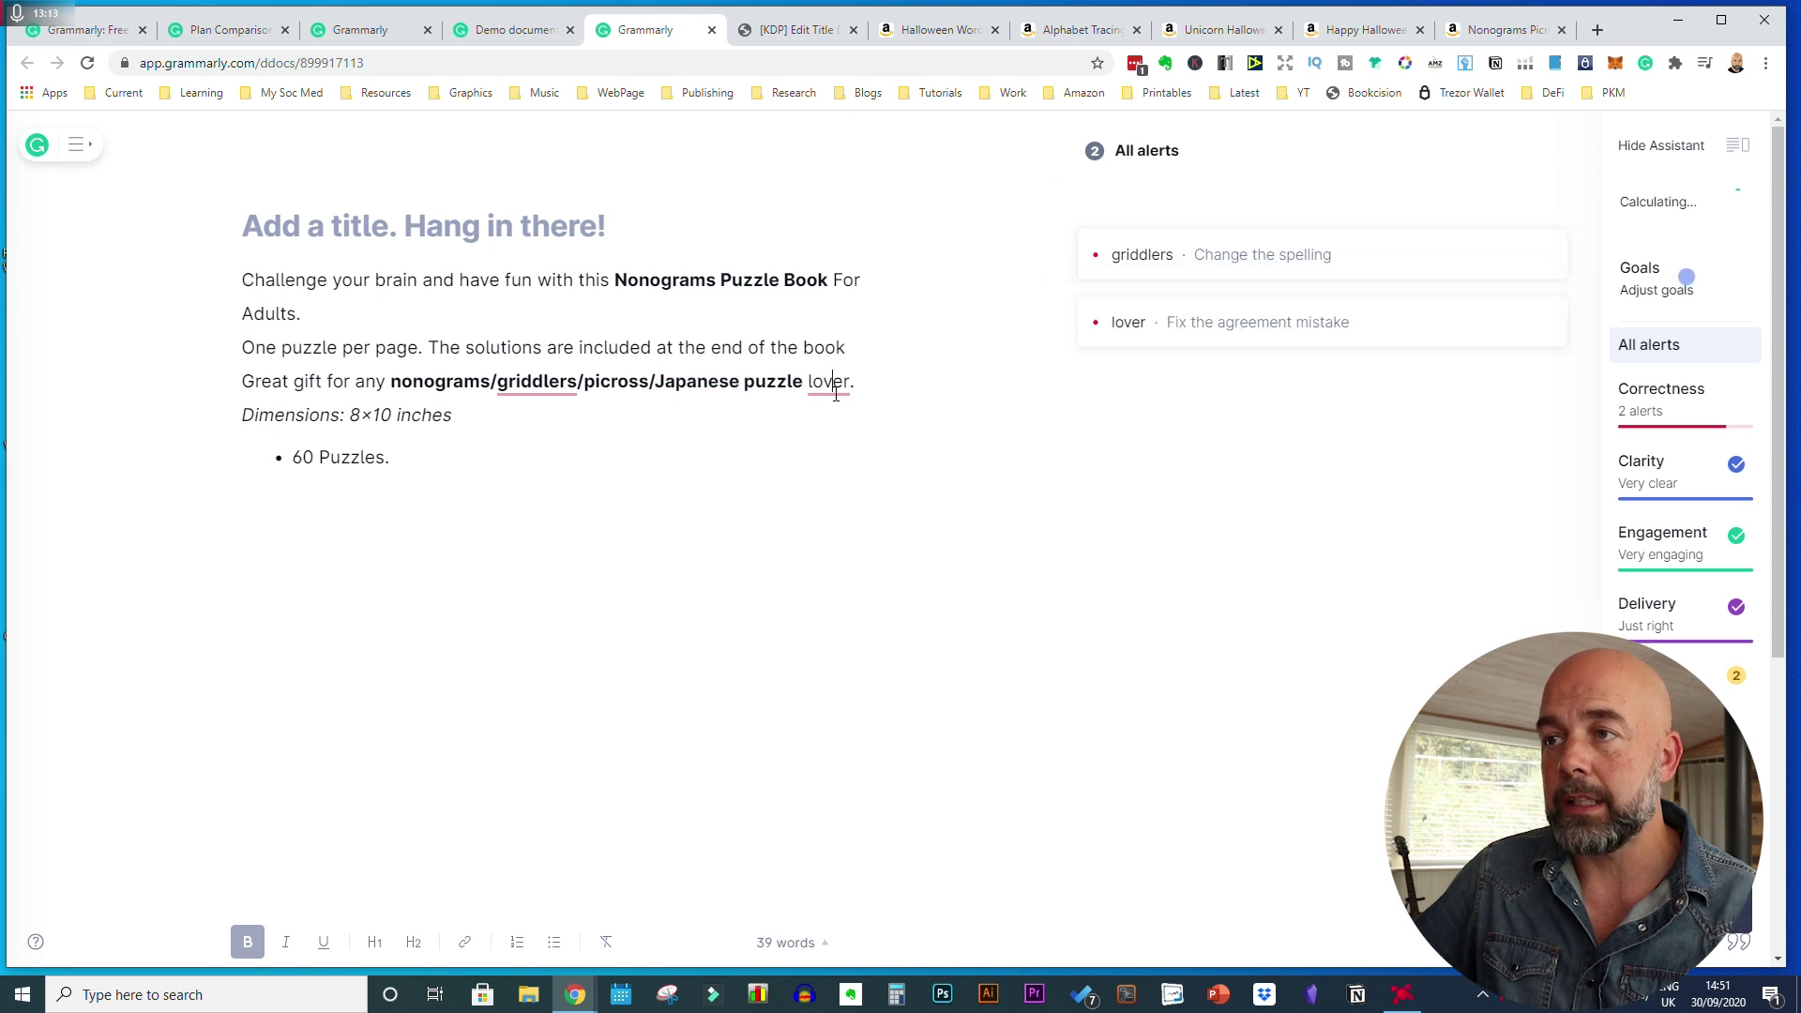
pyautogui.click(834, 389)
pyautogui.click(1222, 366)
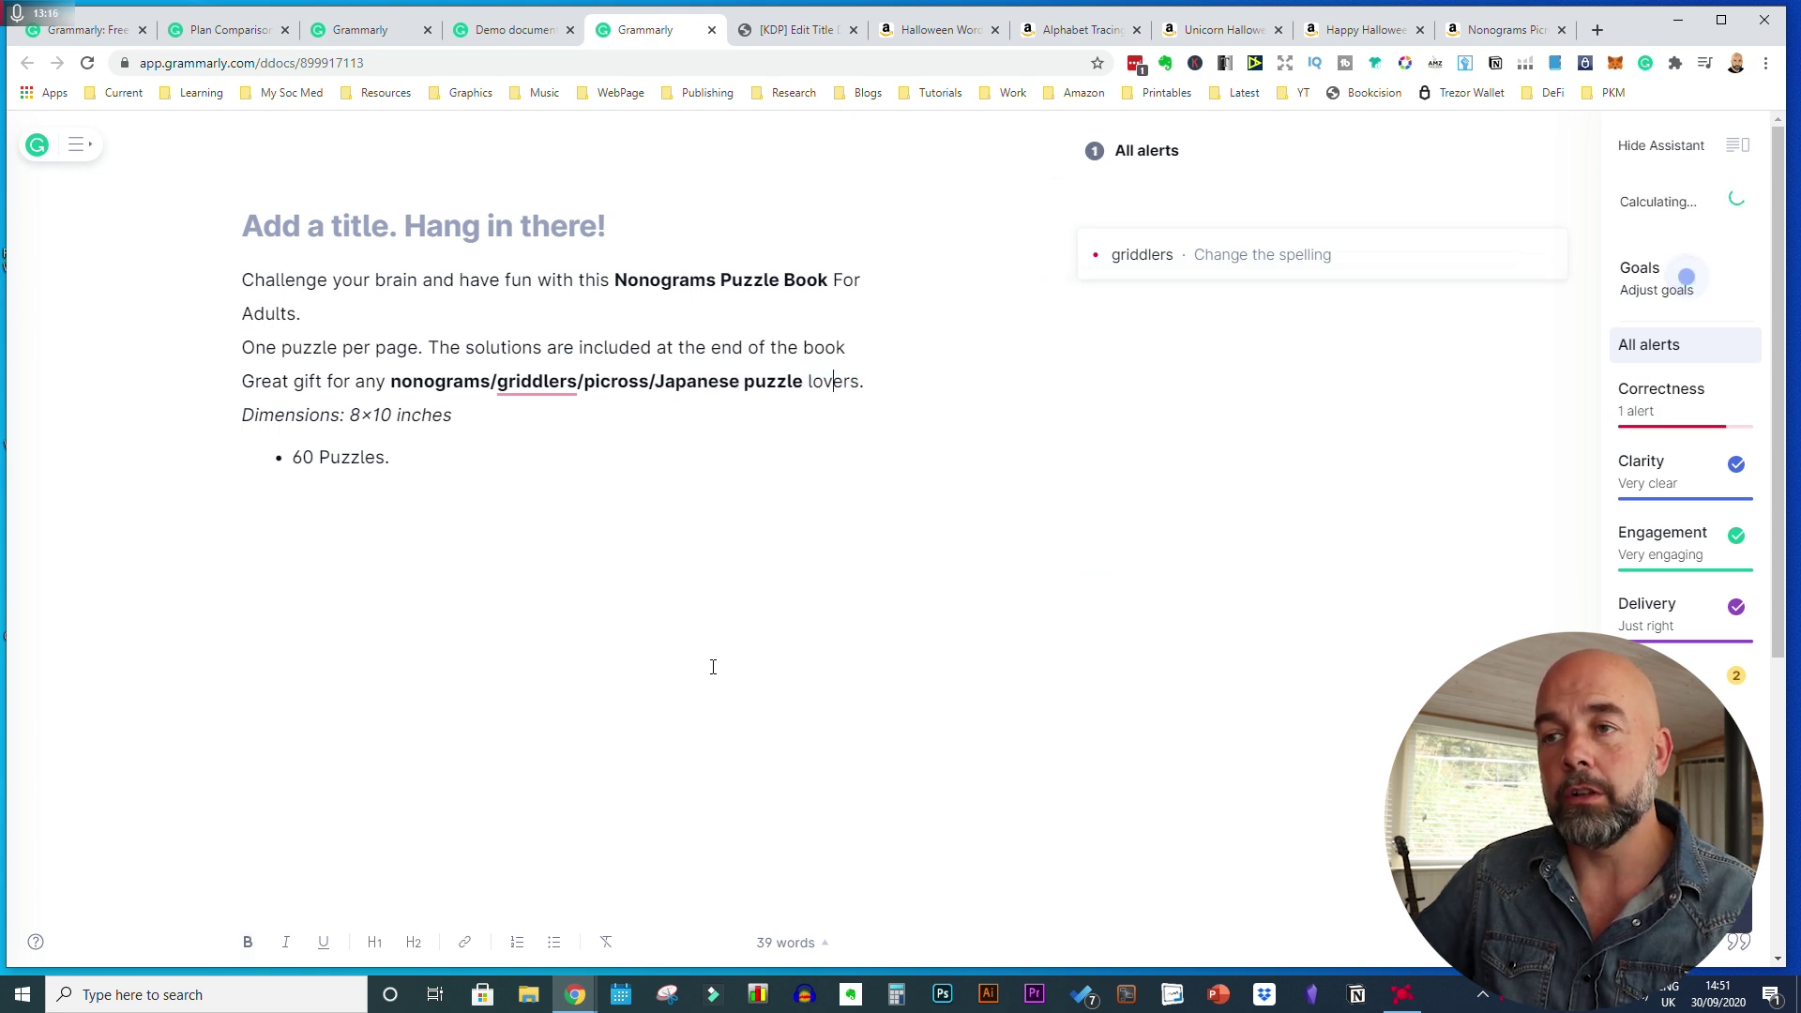